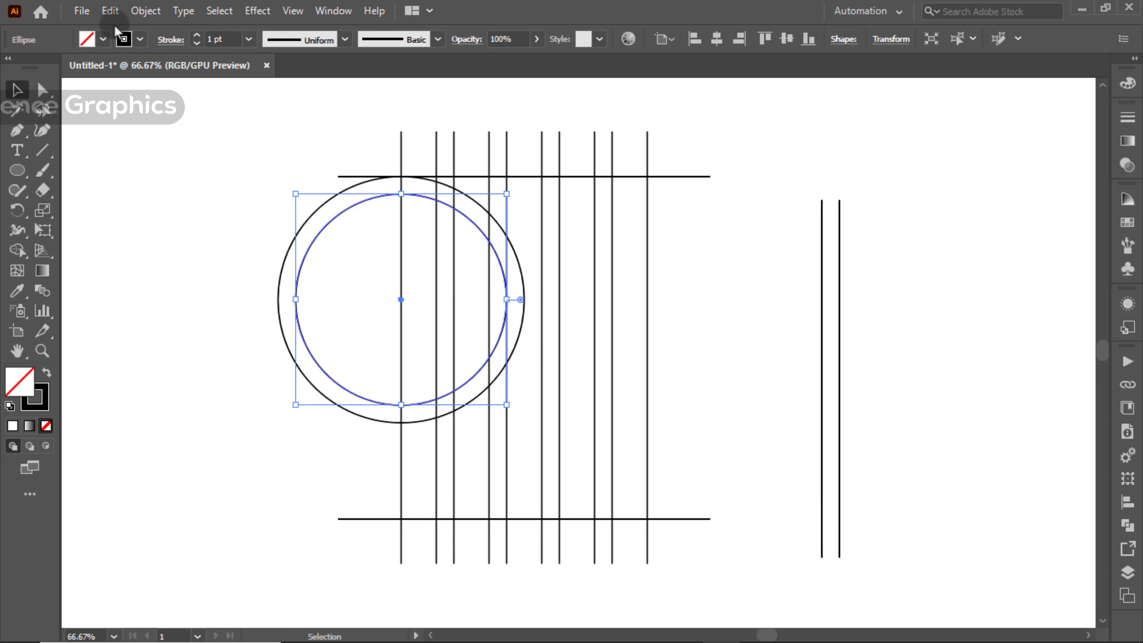
Paste a copy of the second circle in front and shrink it concentrically until it touches the fourth vertical line
{"action": "left_click", "coordinate": [109, 11]}
{"action": "left_click", "coordinate": [141, 165]}
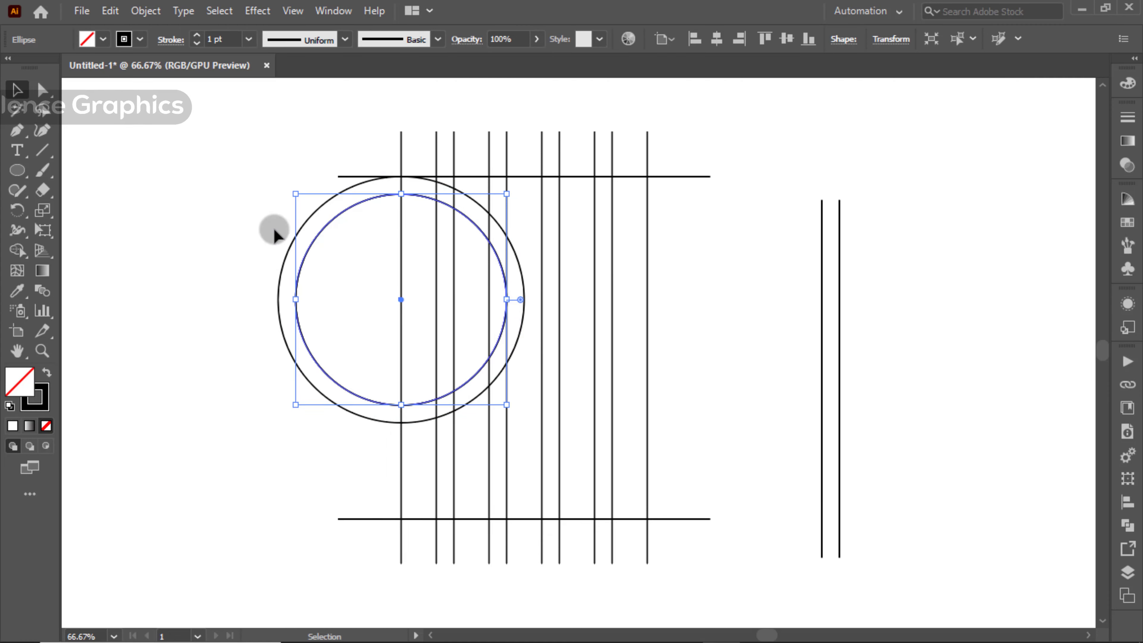
{"action": "left_click_drag", "start_coordinate": [506, 299], "coordinate": [489, 299]}
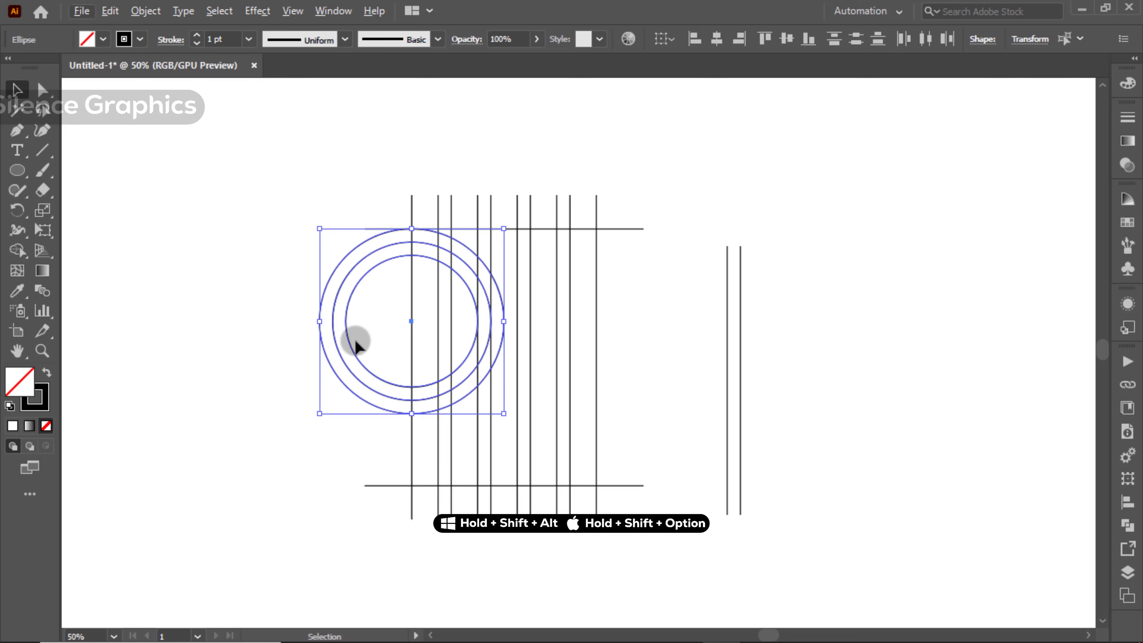
Duplicate the three concentric circles onto the last vertical line, and copy both sets down until they touch the lower horizontal line
{"action": "scroll", "coordinate": [355, 338], "scroll_direction": "up", "scroll_amount": 1}
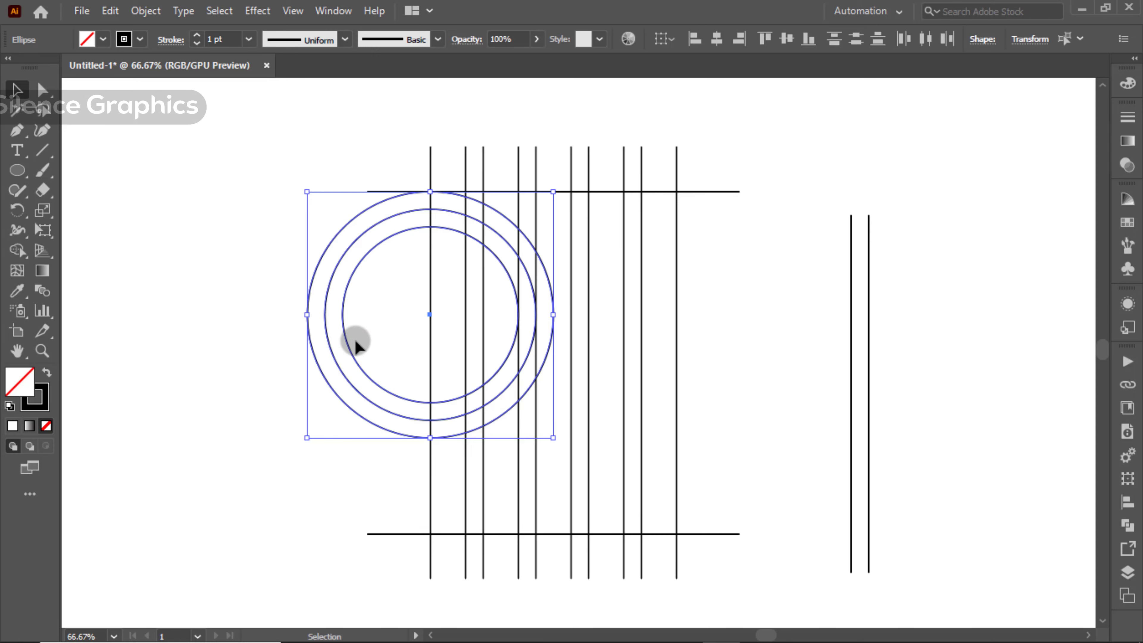
{"action": "left_click_drag", "start_coordinate": [367, 333], "coordinate": [590, 351]}
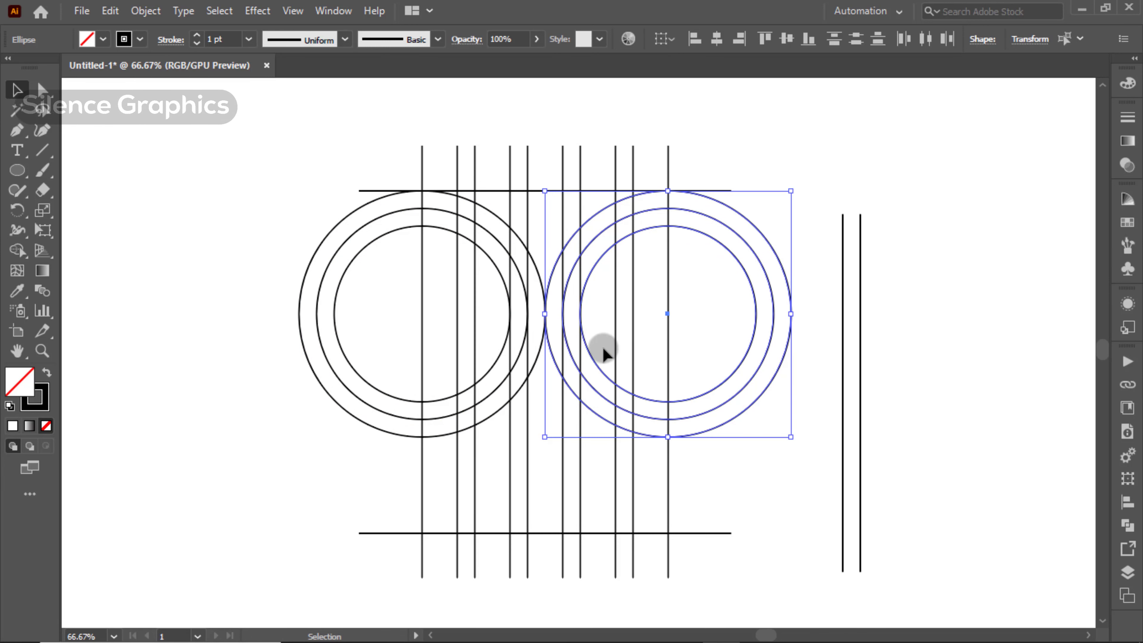
{"action": "left_click_drag", "start_coordinate": [340, 415], "coordinate": [342, 413]}
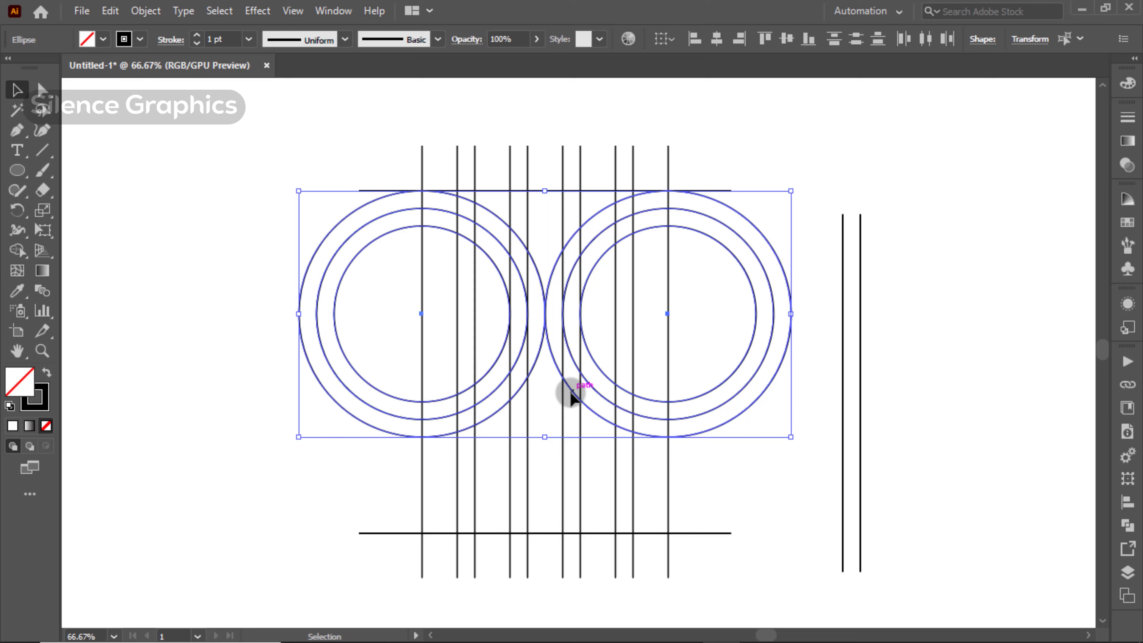
{"action": "left_click_drag", "start_coordinate": [572, 395], "coordinate": [571, 491]}
{"action": "left_click", "coordinate": [986, 311]}
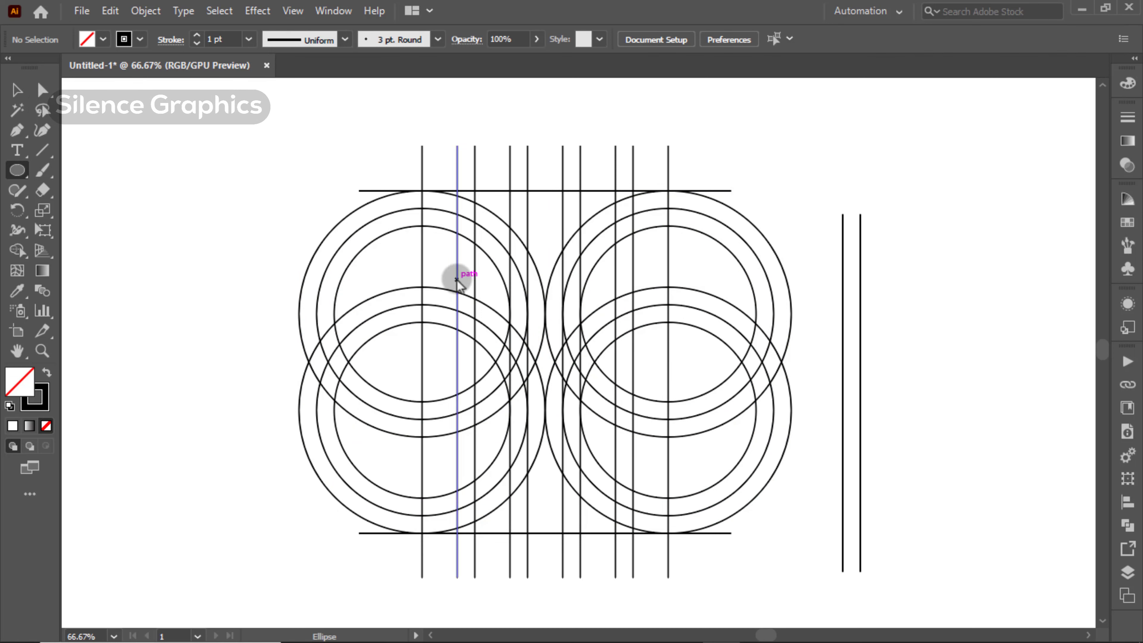
Draw a small circle fitting between the second and third vertical lines and place copies inside the tops of both upper outer rings
{"action": "scroll", "coordinate": [457, 268], "scroll_direction": "up", "scroll_amount": 5}
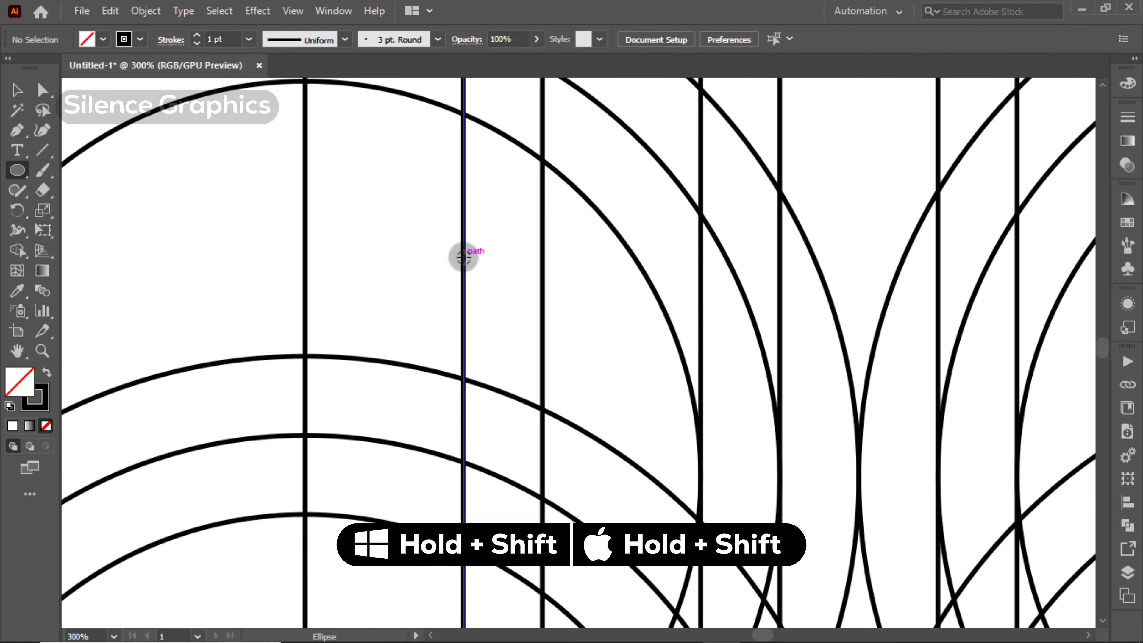
{"action": "left_click_drag", "start_coordinate": [465, 257], "coordinate": [546, 320]}
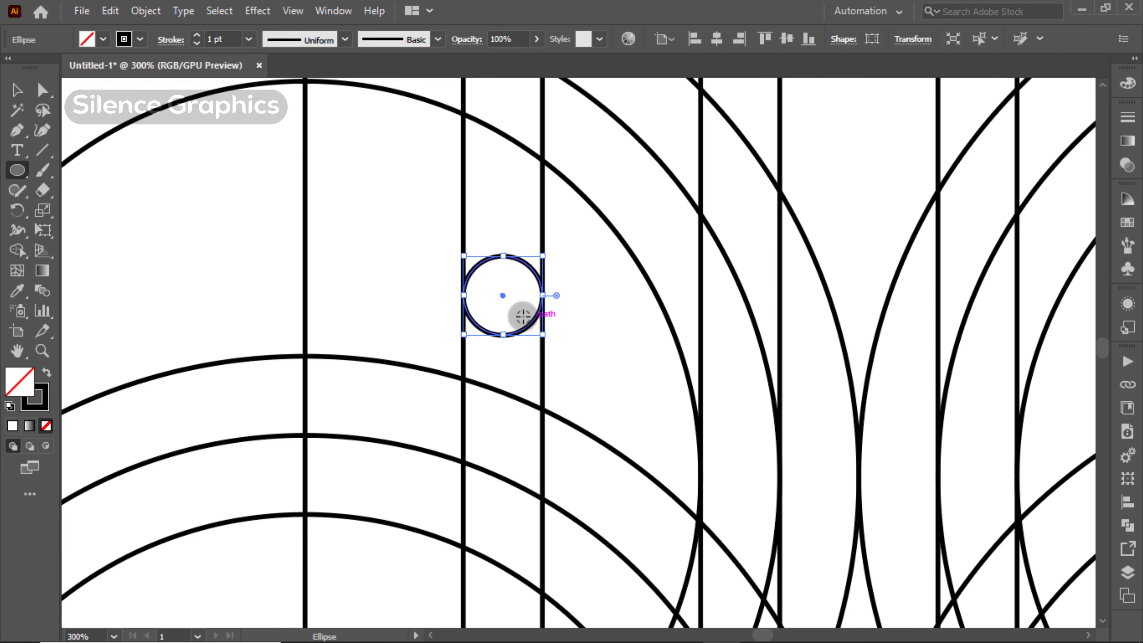
{"action": "scroll", "coordinate": [502, 282], "scroll_direction": "down", "scroll_amount": 3}
{"action": "left_click_drag", "start_coordinate": [503, 273], "coordinate": [463, 306]}
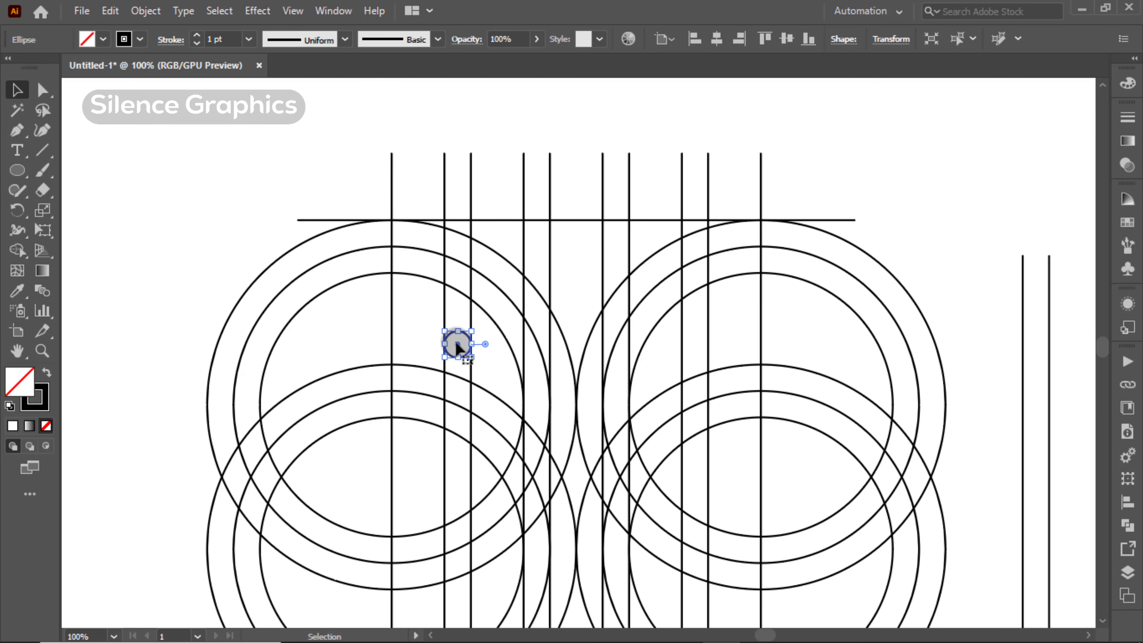
{"action": "left_click_drag", "start_coordinate": [457, 345], "coordinate": [778, 236]}
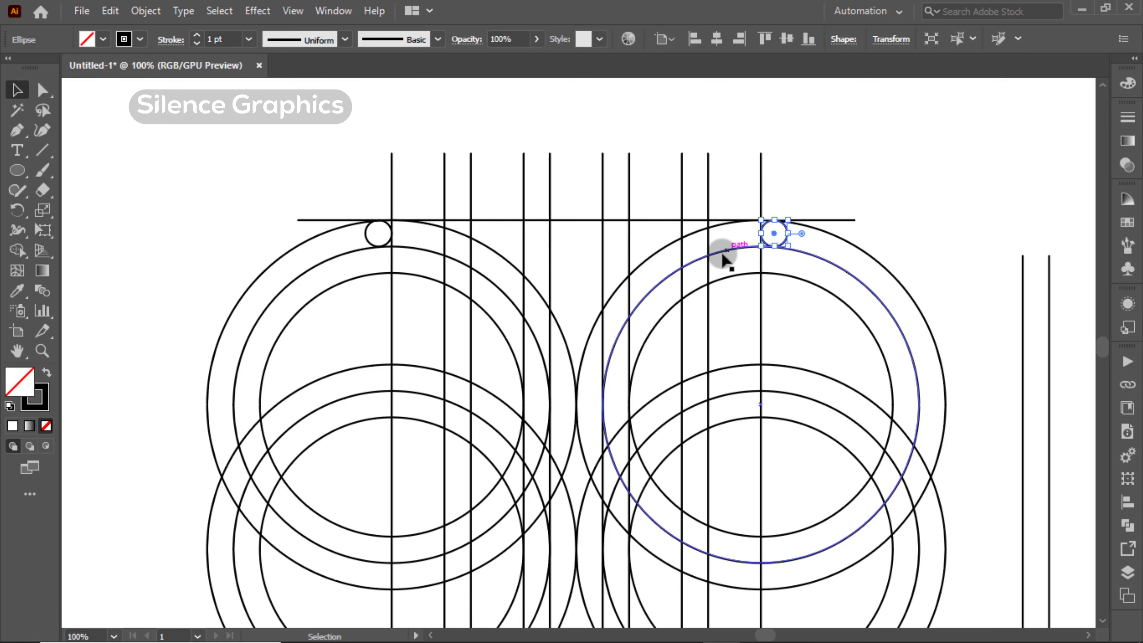
Copy the small circle into the bottoms of both lower outer rings and between the second and third vertical lines
{"action": "scroll", "coordinate": [722, 256], "scroll_direction": "down", "scroll_amount": 1}
{"action": "left_click_drag", "start_coordinate": [699, 283], "coordinate": [630, 238]}
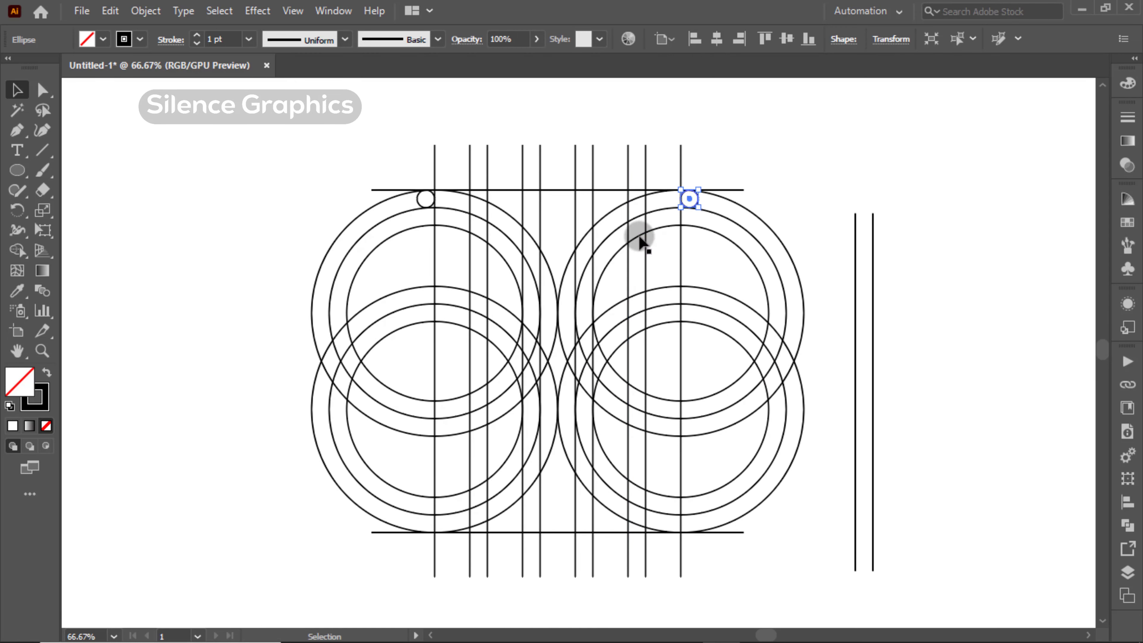
{"action": "left_click_drag", "start_coordinate": [690, 201], "coordinate": [418, 439]}
{"action": "scroll", "coordinate": [688, 525], "scroll_direction": "up", "scroll_amount": 3}
{"action": "scroll", "coordinate": [873, 495], "scroll_direction": "down", "scroll_amount": 1}
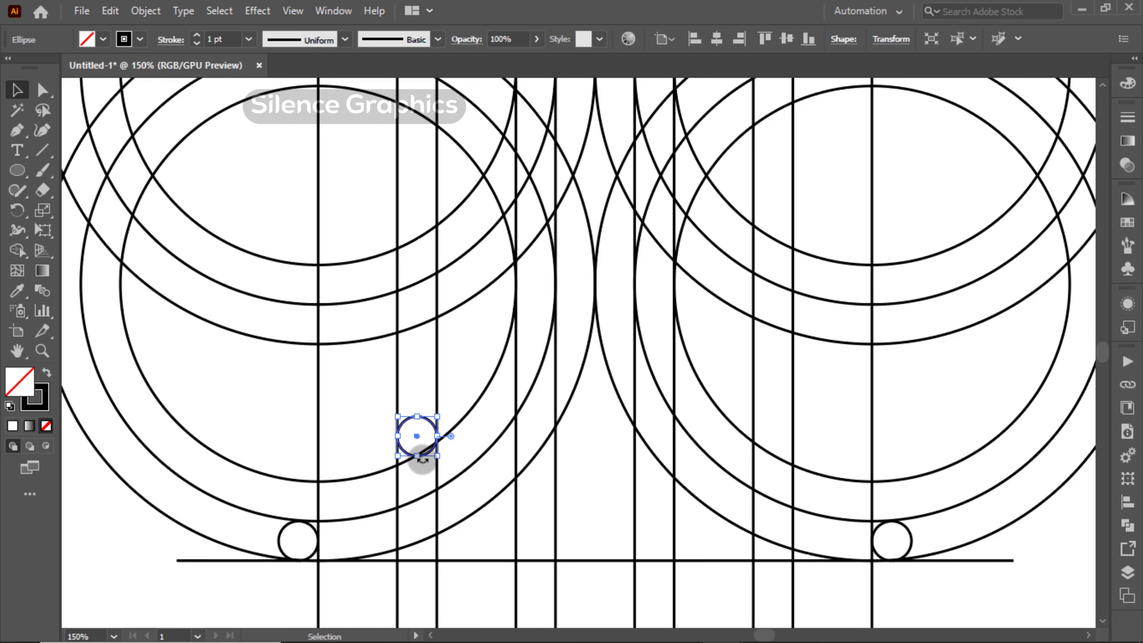
Move the small circle between the second and third vertical lines tangent to the lower-left inner circle, checking the contact in Outline view
{"action": "scroll", "coordinate": [418, 459], "scroll_direction": "up", "scroll_amount": 6}
{"action": "scroll", "coordinate": [435, 501], "scroll_direction": "up", "scroll_amount": 3}
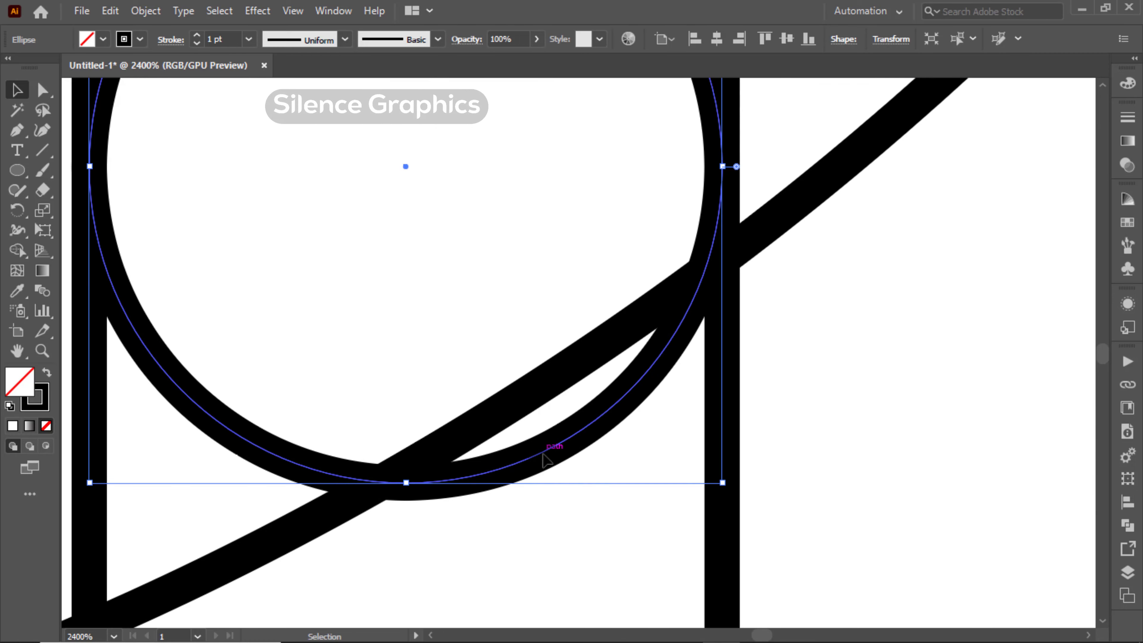
{"action": "left_click_drag", "start_coordinate": [545, 457], "coordinate": [540, 395]}
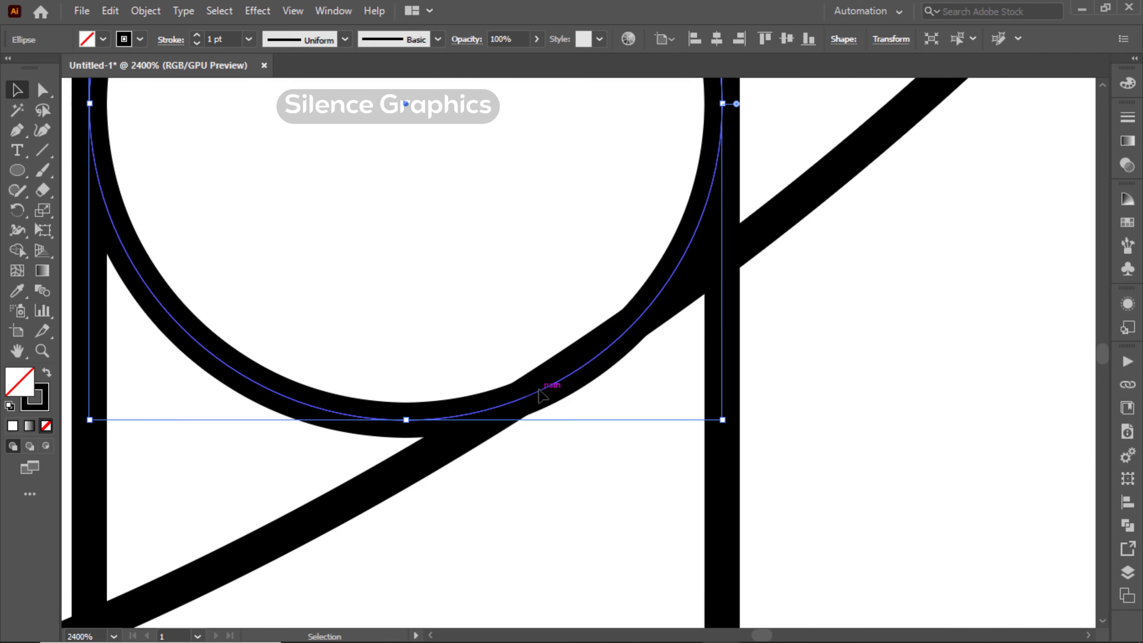
{"action": "key", "text": "ctrl+y"}
{"action": "scroll", "coordinate": [580, 377], "scroll_direction": "up", "scroll_amount": 2}
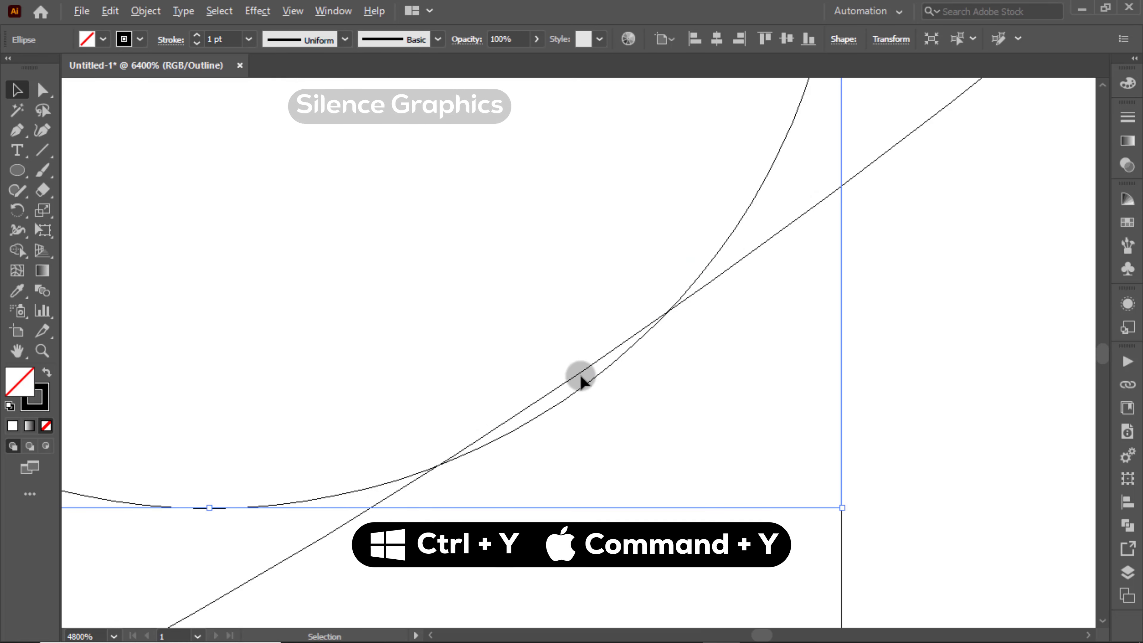
{"action": "left_click", "coordinate": [580, 410]}
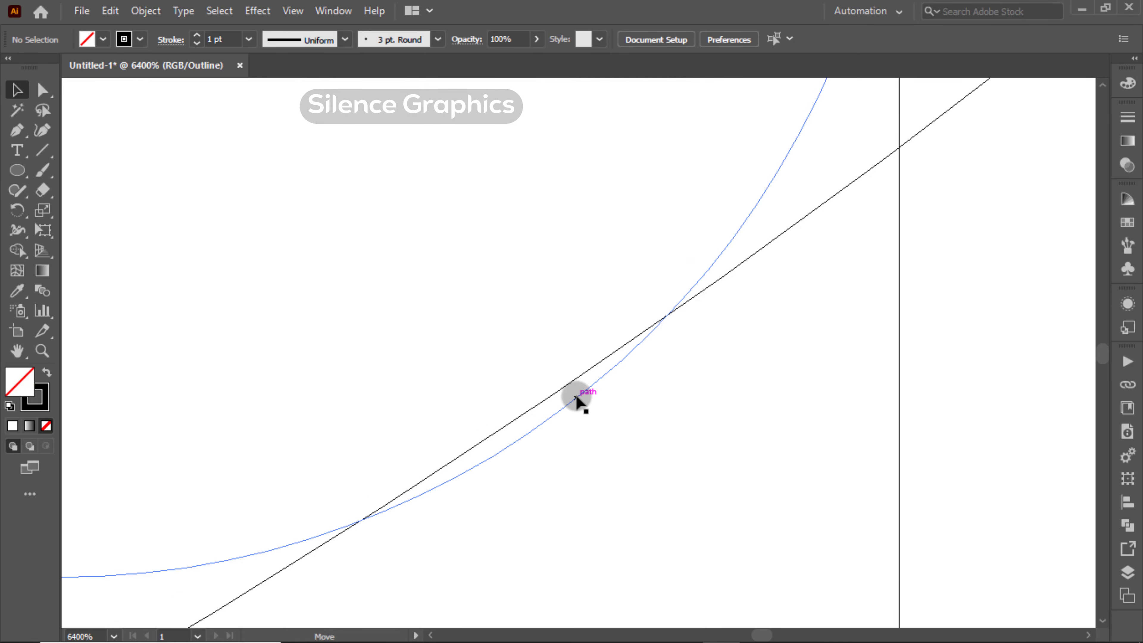
{"action": "left_click_drag", "start_coordinate": [578, 400], "coordinate": [575, 383]}
{"action": "scroll", "coordinate": [575, 385], "scroll_direction": "down", "scroll_amount": 6}
{"action": "left_click", "coordinate": [697, 358]}
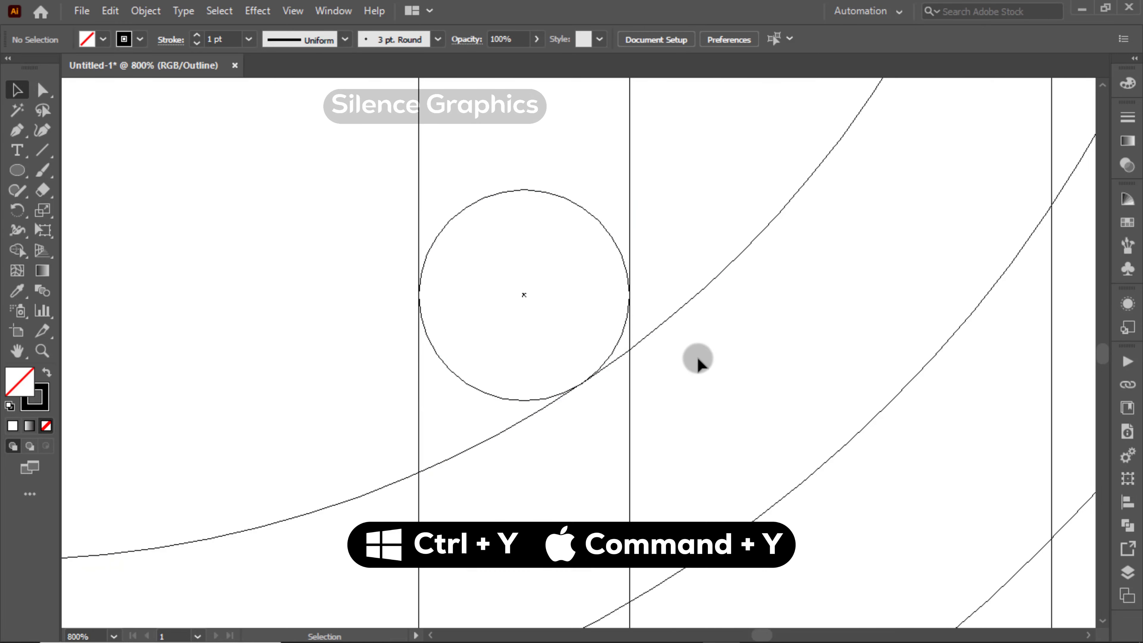
{"action": "scroll", "coordinate": [634, 387], "scroll_direction": "down", "scroll_amount": 2}
{"action": "key", "text": "ctrl+y"}
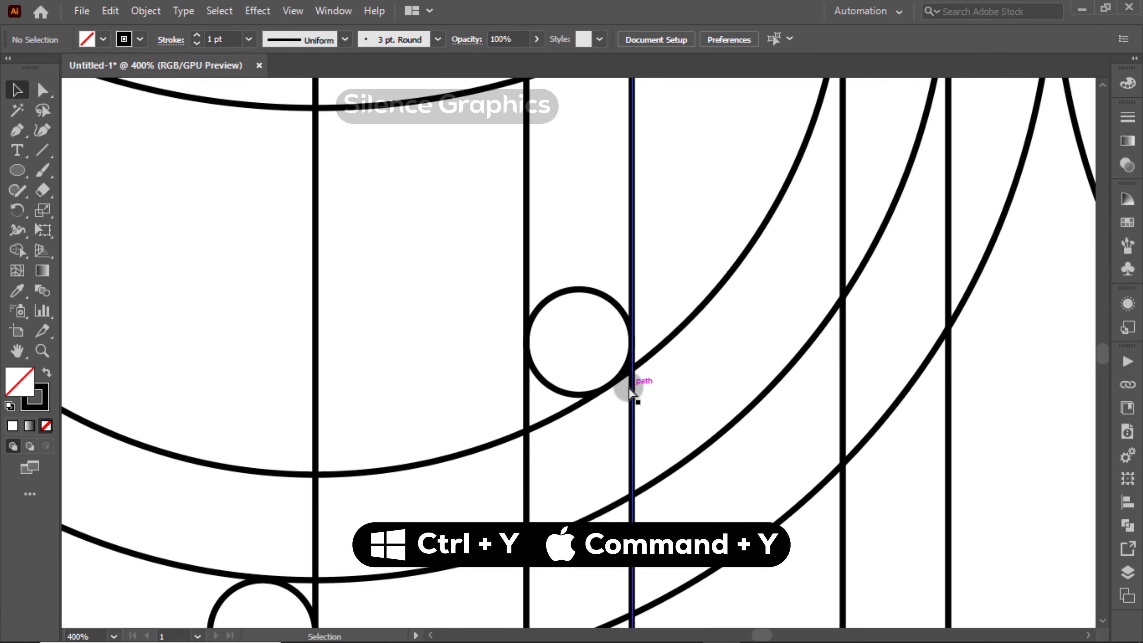
Draw a horizontal line tangent to the bottom of that small circle and copy the circle between the eighth and ninth vertical lines
{"action": "scroll", "coordinate": [617, 400], "scroll_direction": "down", "scroll_amount": 3}
{"action": "left_click_drag", "start_coordinate": [618, 401], "coordinate": [453, 399]}
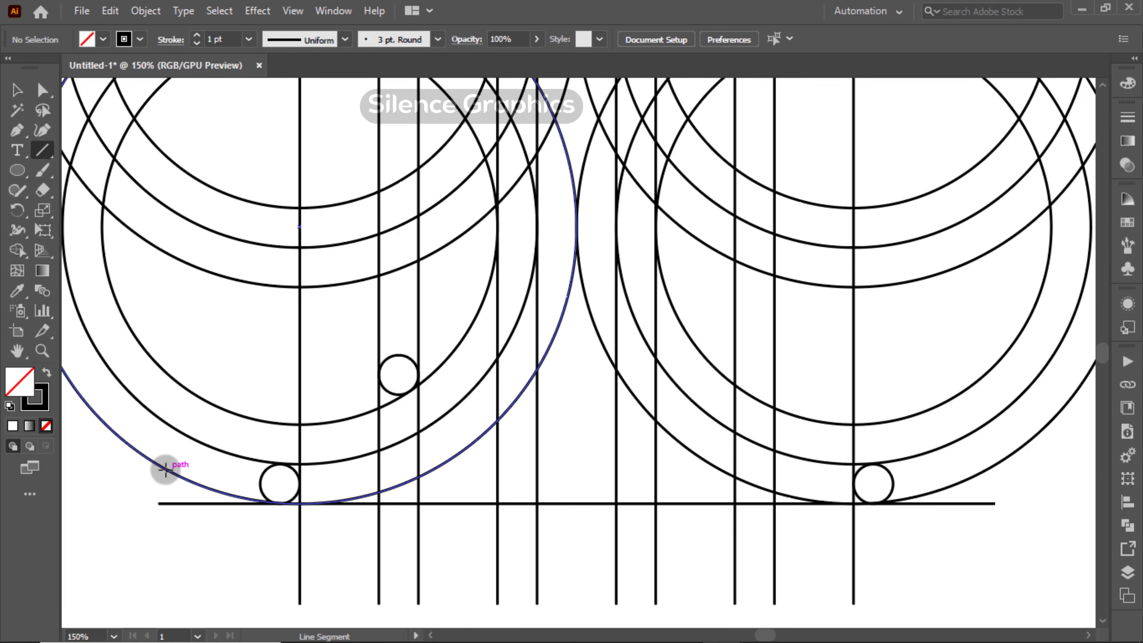
{"action": "left_click_drag", "start_coordinate": [158, 481], "coordinate": [995, 481]}
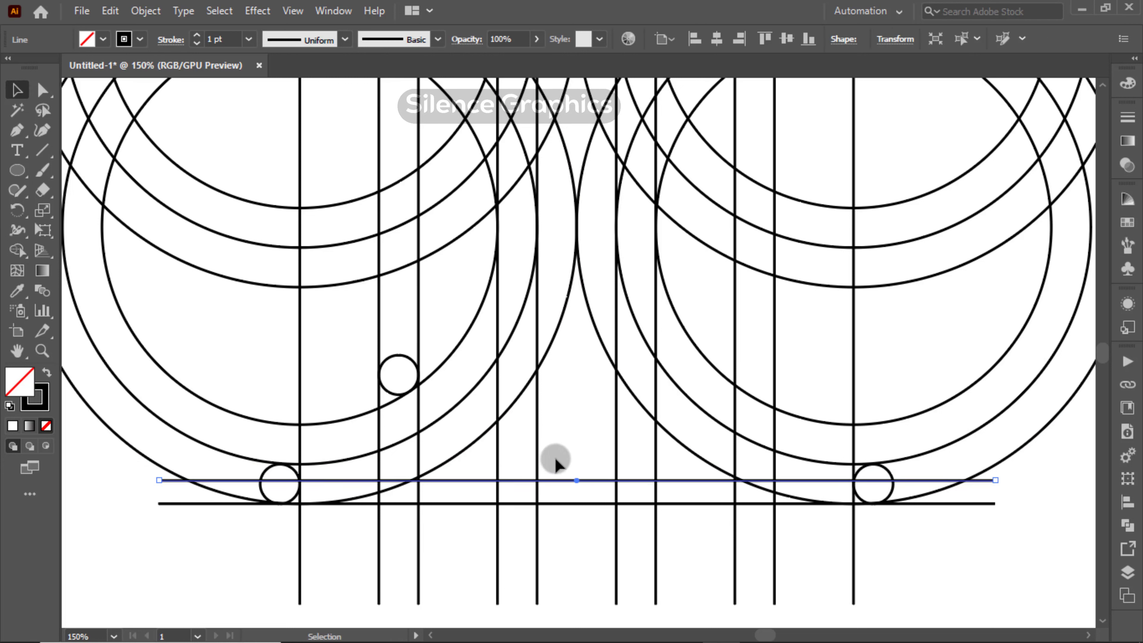
{"action": "left_click_drag", "start_coordinate": [577, 481], "coordinate": [579, 394]}
{"action": "left_click_drag", "start_coordinate": [415, 370], "coordinate": [752, 376]}
Duplicate the new horizontal line into the upper half of the circle construction
{"action": "scroll", "coordinate": [560, 400], "scroll_direction": "down", "scroll_amount": 1}
{"action": "left_click_drag", "start_coordinate": [556, 396], "coordinate": [566, 192]}
{"action": "left_click_drag", "start_coordinate": [535, 239], "coordinate": [533, 292]}
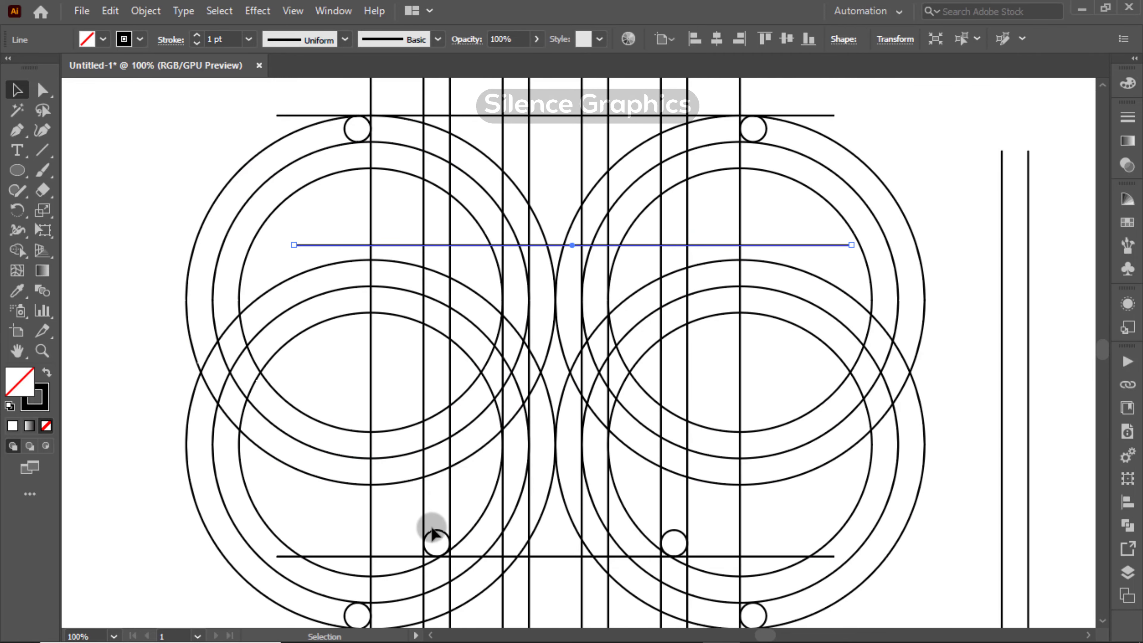
Copy the lower small circle up between the same two vertical lines and align it tangent to the upper-left outer circle in Outline view
{"action": "left_click_drag", "start_coordinate": [433, 533], "coordinate": [422, 394]}
{"action": "scroll", "coordinate": [446, 140], "scroll_direction": "up", "scroll_amount": 5}
{"action": "key", "text": "ctrl+y"}
{"action": "scroll", "coordinate": [423, 234], "scroll_direction": "up", "scroll_amount": 8}
{"action": "scroll", "coordinate": [418, 280], "scroll_direction": "up", "scroll_amount": 2}
{"action": "left_click_drag", "start_coordinate": [491, 365], "coordinate": [489, 289]}
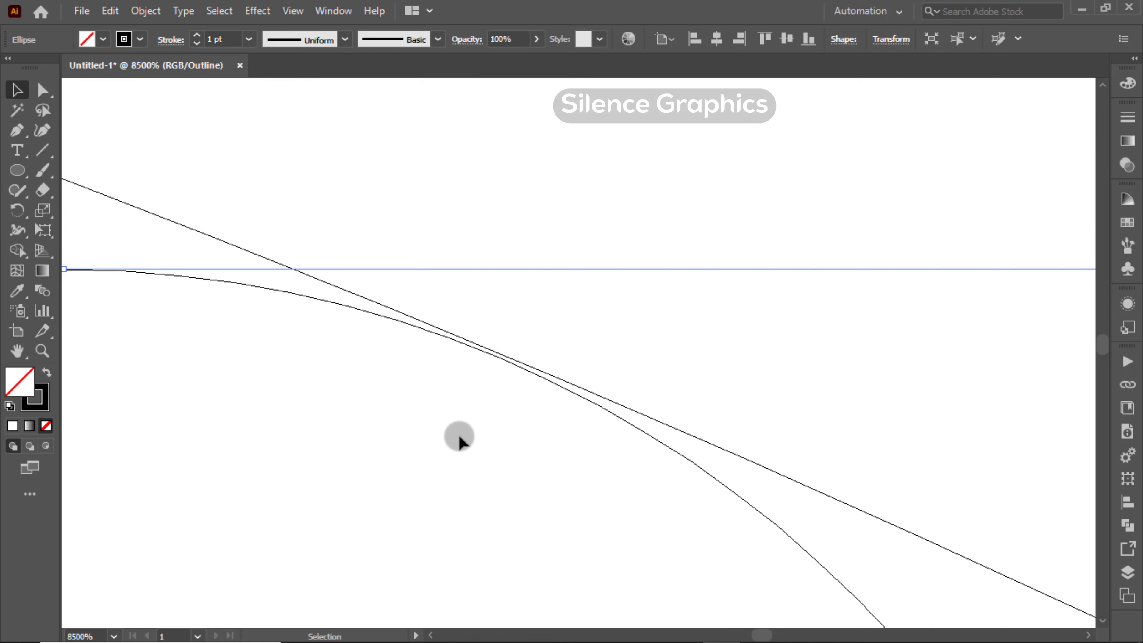
{"action": "left_click", "coordinate": [459, 437]}
{"action": "left_click_drag", "start_coordinate": [588, 400], "coordinate": [588, 395]}
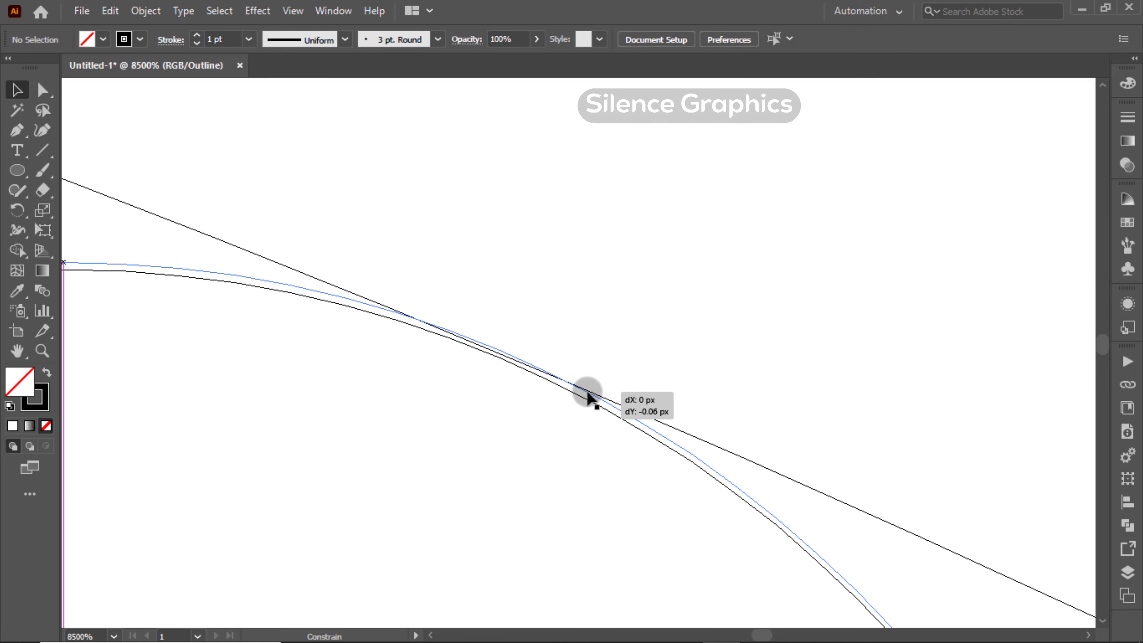
{"action": "left_click_drag", "start_coordinate": [588, 394], "coordinate": [588, 393]}
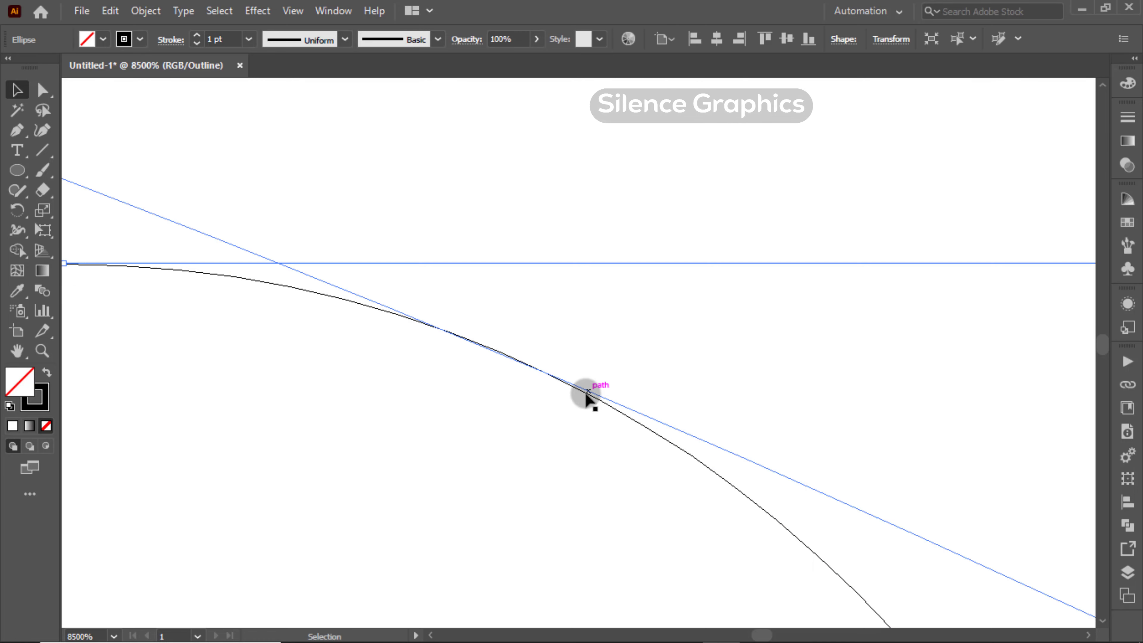
{"action": "scroll", "coordinate": [574, 395], "scroll_direction": "down", "scroll_amount": 6}
{"action": "scroll", "coordinate": [567, 396], "scroll_direction": "down", "scroll_amount": 2}
{"action": "key", "text": "ctrl+y"}
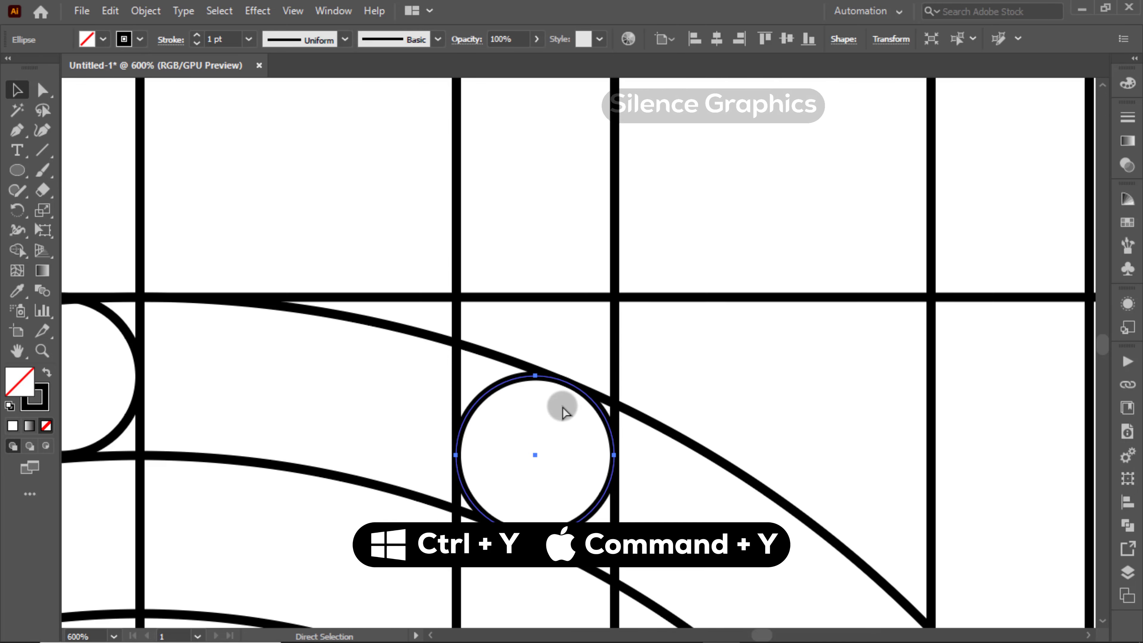
{"action": "scroll", "coordinate": [549, 405], "scroll_direction": "down", "scroll_amount": 5}
Move the duplicated horizontal line to the top of the upper small circle and copy that circle between the eighth and ninth vertical lines
{"action": "left_click_drag", "start_coordinate": [543, 422], "coordinate": [509, 233]}
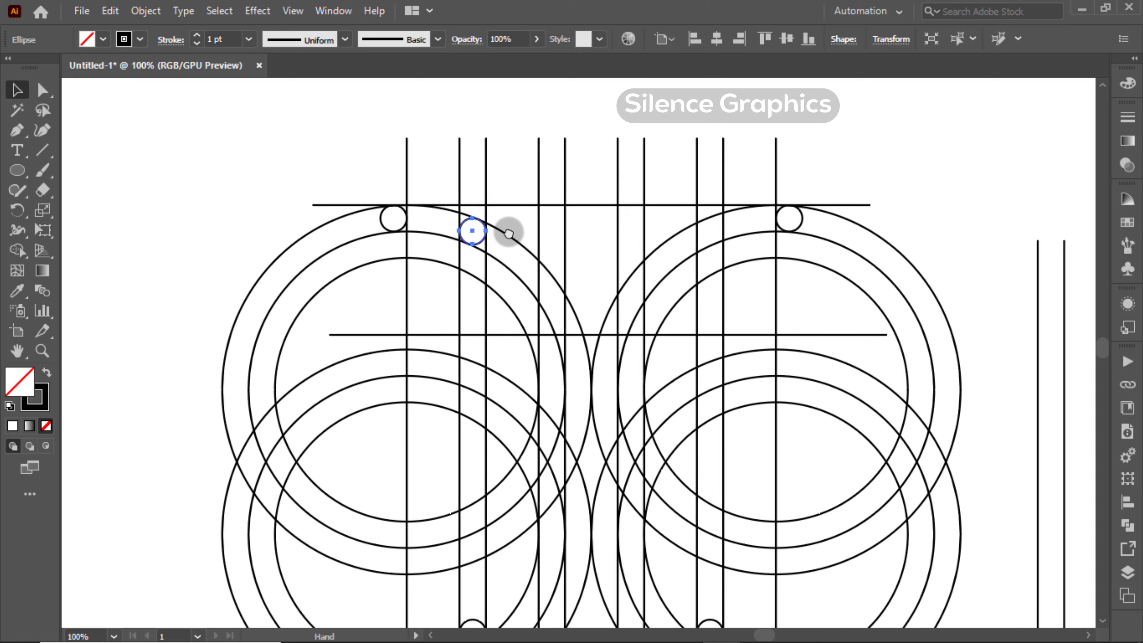
{"action": "left_click", "coordinate": [584, 300]}
{"action": "left_click_drag", "start_coordinate": [592, 335], "coordinate": [592, 220]}
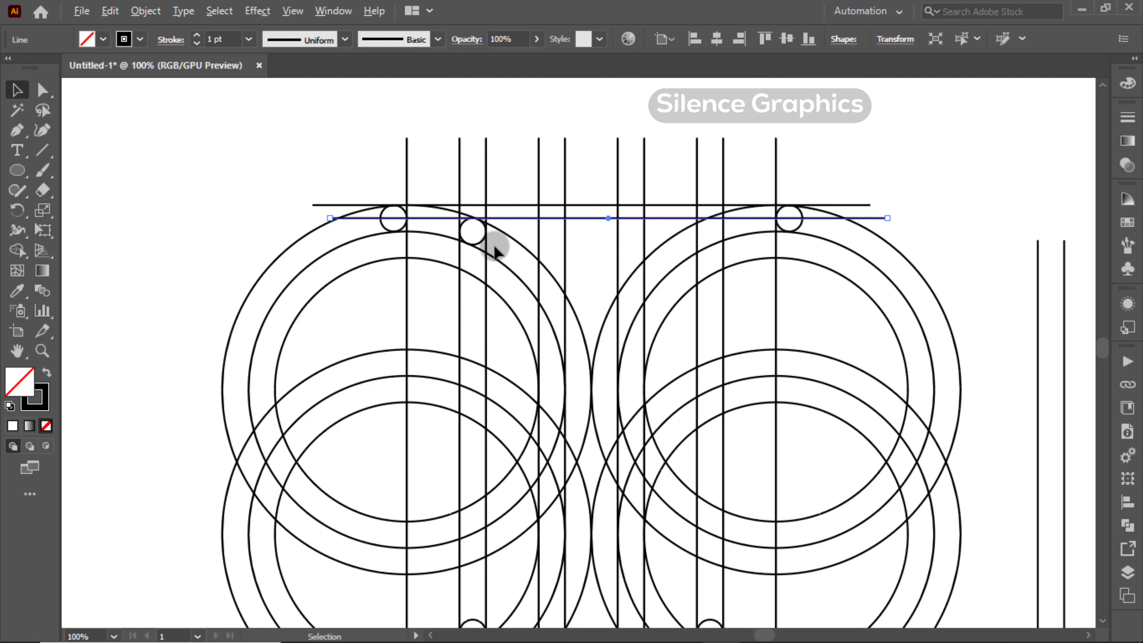
{"action": "left_click_drag", "start_coordinate": [476, 245], "coordinate": [710, 243]}
{"action": "left_click", "coordinate": [829, 225]}
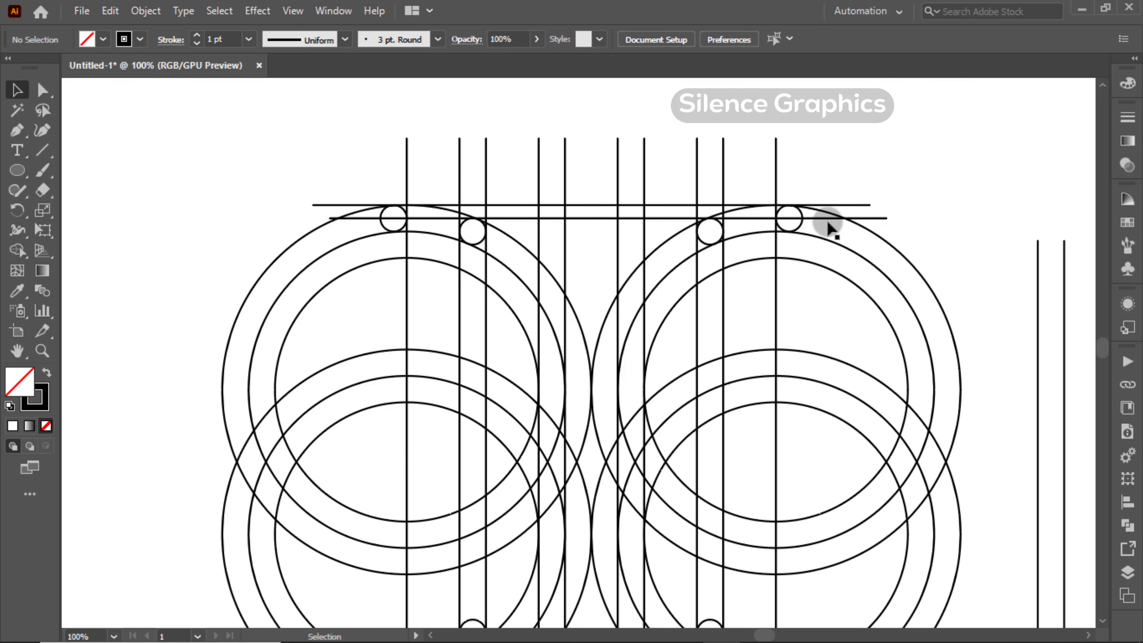
Lengthen the separate pair of vertical lines and make two copies, each offset sideways by half the pair's spacing
{"action": "scroll", "coordinate": [628, 281], "scroll_direction": "down", "scroll_amount": 1}
{"action": "left_click_drag", "start_coordinate": [614, 347], "coordinate": [557, 250]}
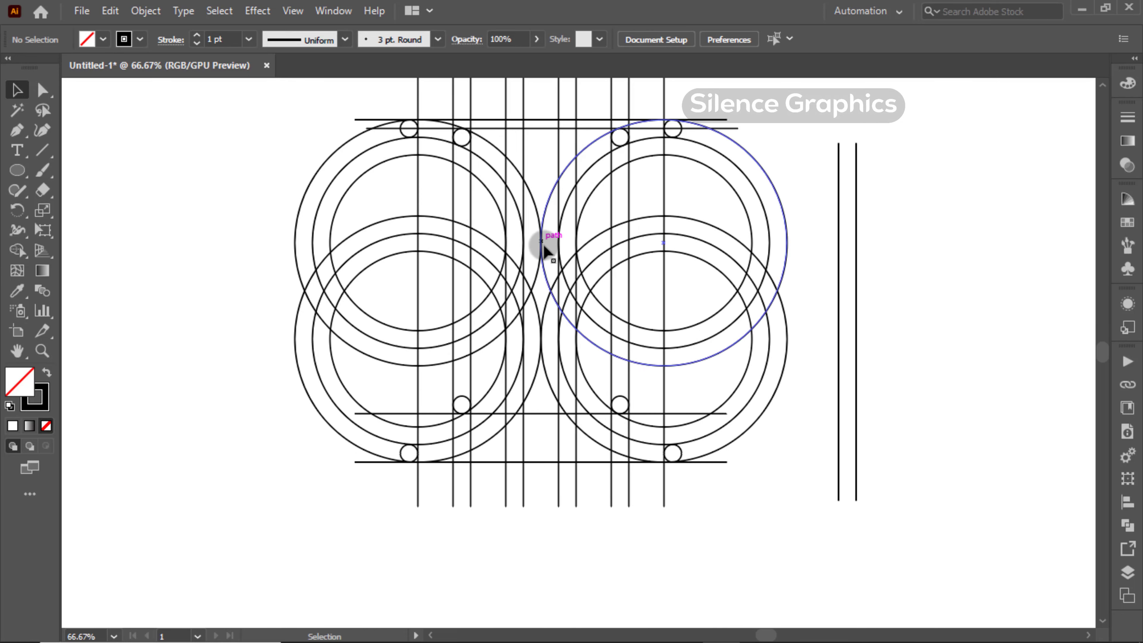
{"action": "left_click_drag", "start_coordinate": [814, 273], "coordinate": [675, 366]}
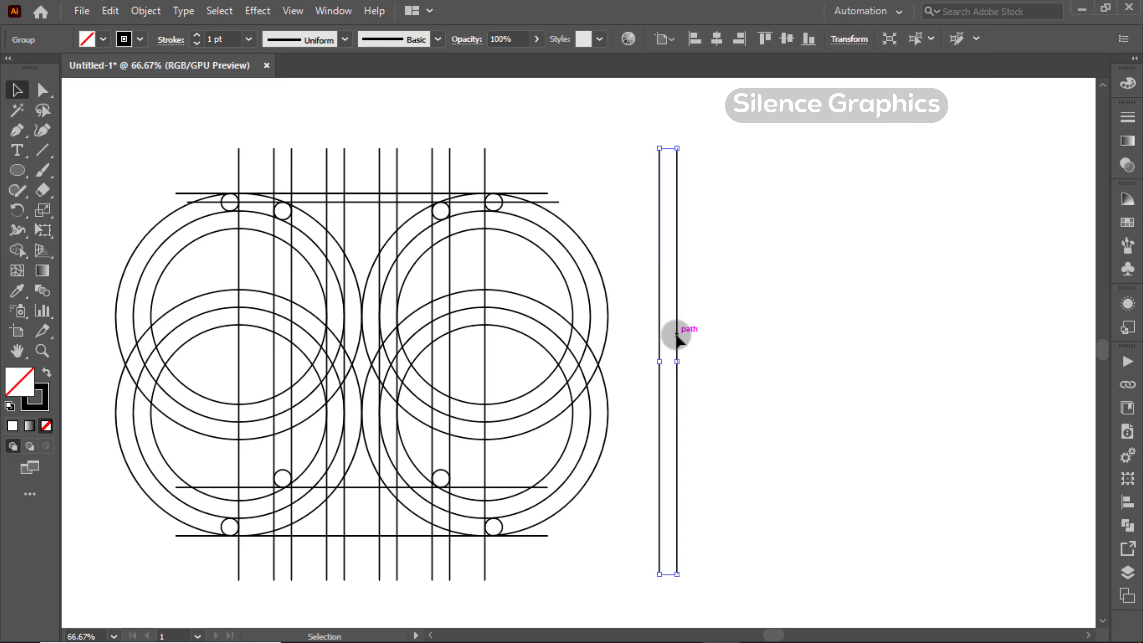
{"action": "left_click_drag", "start_coordinate": [677, 336], "coordinate": [685, 335]}
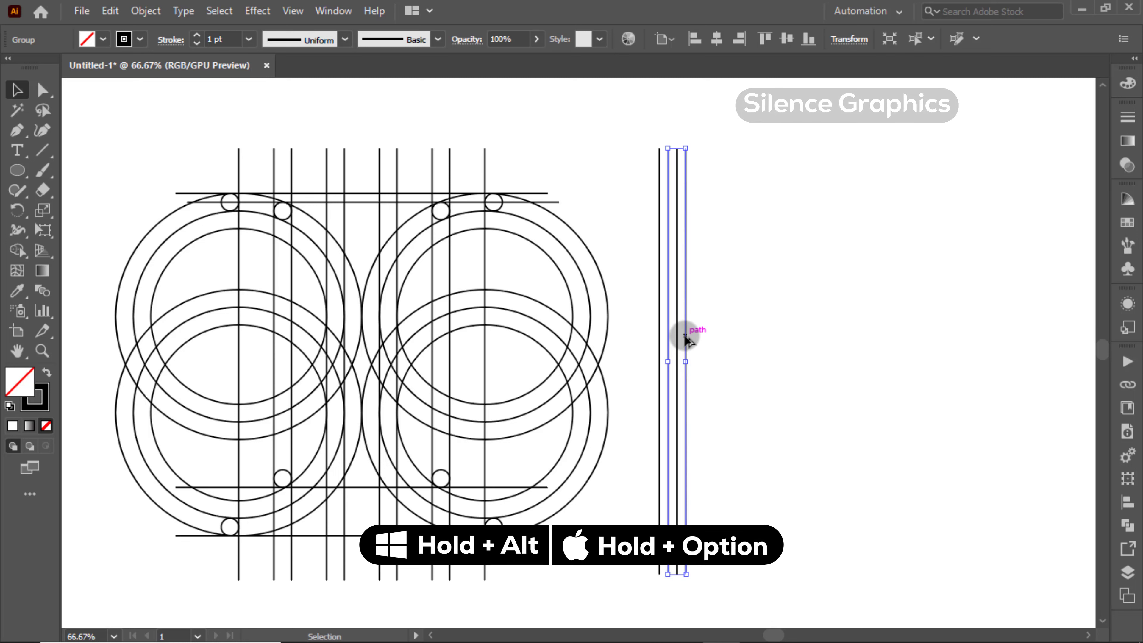
{"action": "key", "text": "ctrl+d"}
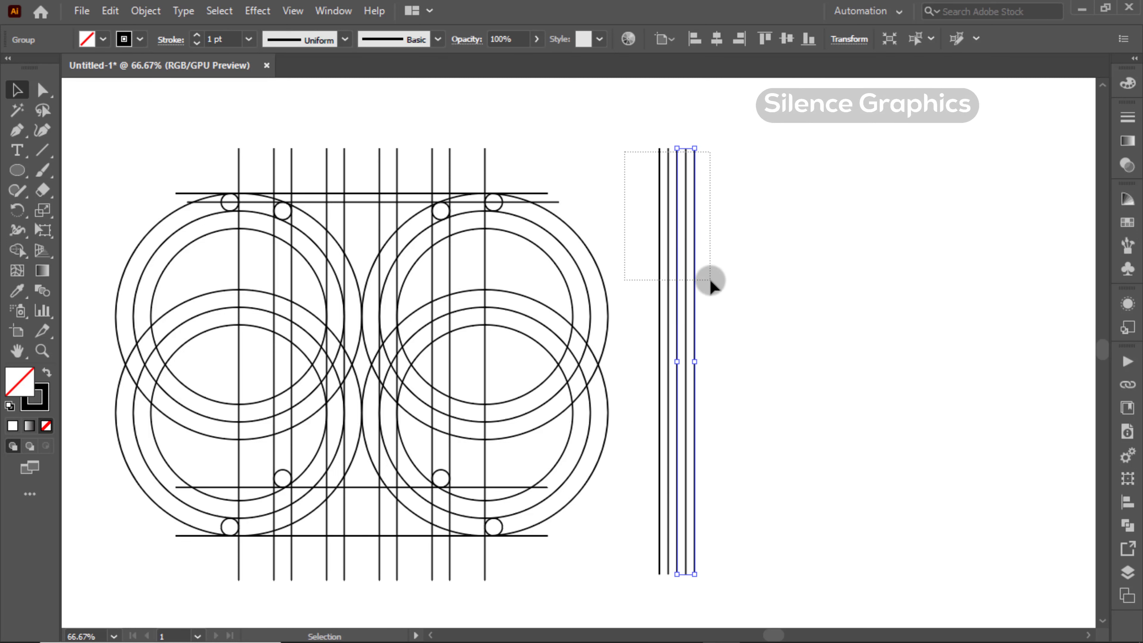
Group the original pair of separate vertical lines with its two offset copies
{"action": "left_click_drag", "start_coordinate": [711, 280], "coordinate": [702, 258]}
{"action": "right_click", "coordinate": [700, 227]}
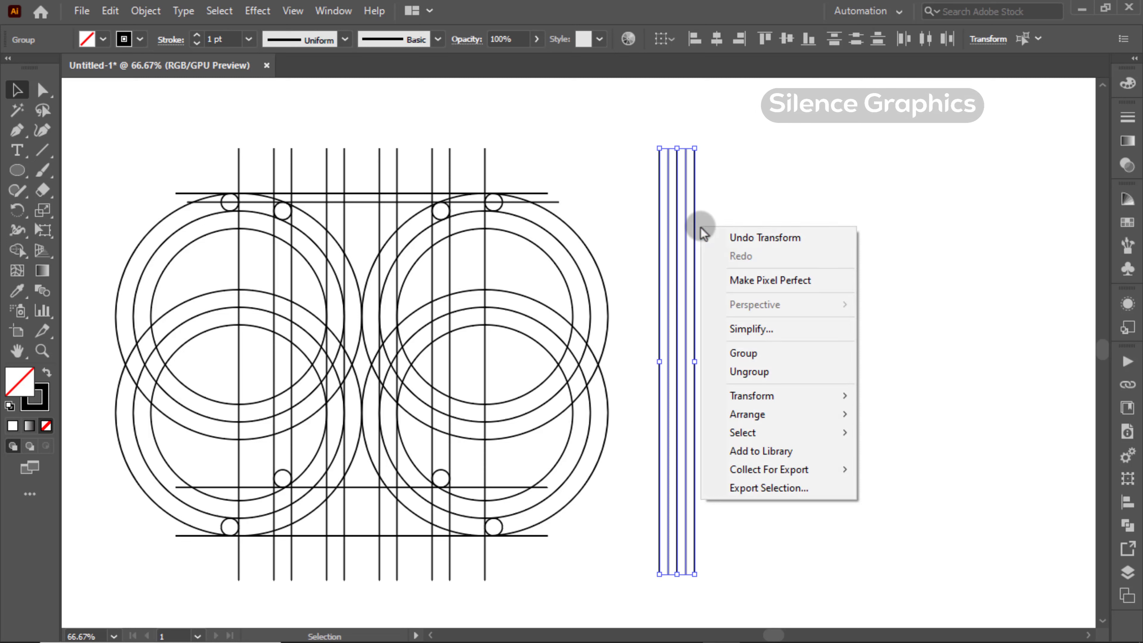
{"action": "left_click", "coordinate": [742, 354]}
Rotate the grouped lines to horizontal and center them across the middle of the overlapping circles
{"action": "left_click_drag", "start_coordinate": [706, 143], "coordinate": [440, 359]}
{"action": "left_click", "coordinate": [815, 315]}
{"action": "scroll", "coordinate": [378, 360], "scroll_direction": "up", "scroll_amount": 1}
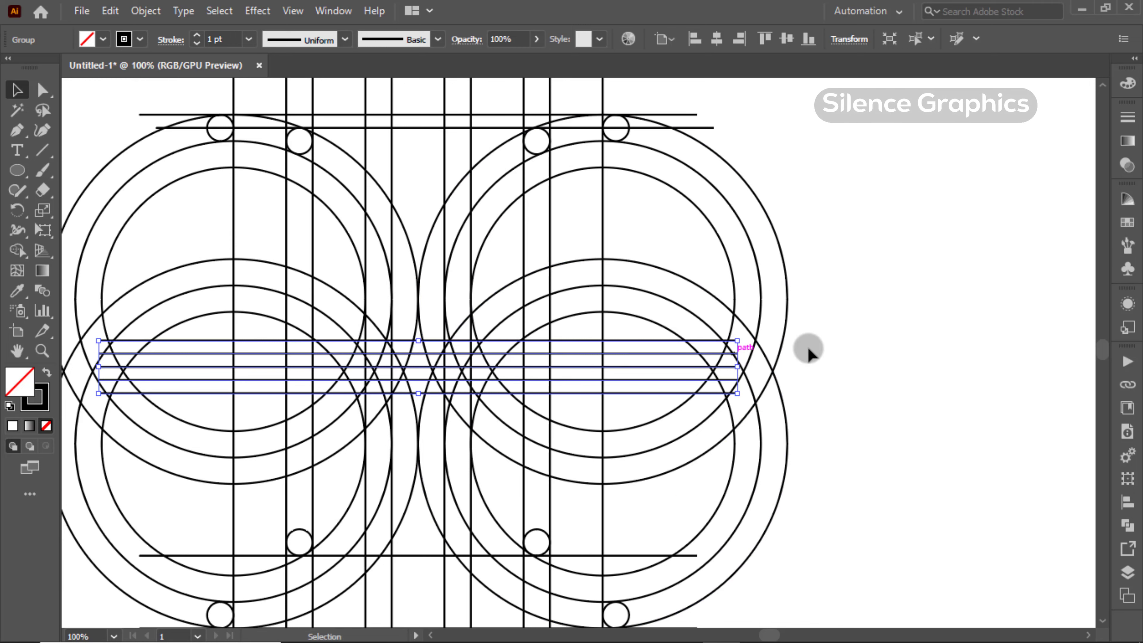
{"action": "left_click", "coordinate": [938, 319]}
{"action": "scroll", "coordinate": [891, 369], "scroll_direction": "down", "scroll_amount": 1}
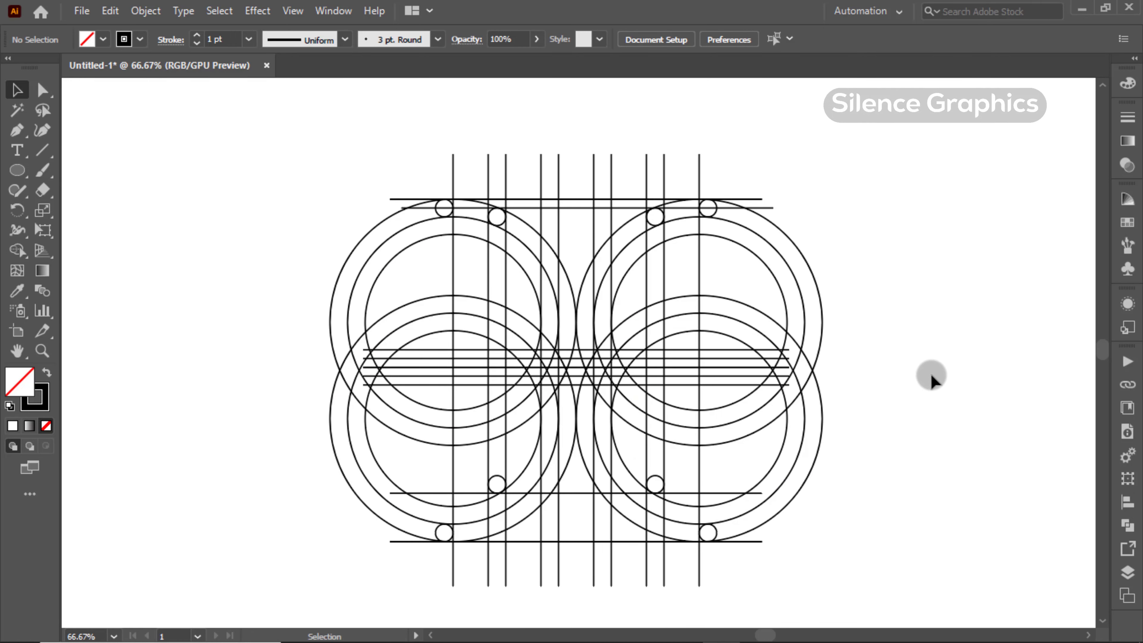
Copy a vertical line into the middle of each of the two narrow pairs of vertical lines flanking the centre
{"action": "left_click_drag", "start_coordinate": [551, 350], "coordinate": [443, 332]}
{"action": "left_click", "coordinate": [435, 330]}
{"action": "left_click", "coordinate": [43, 150]}
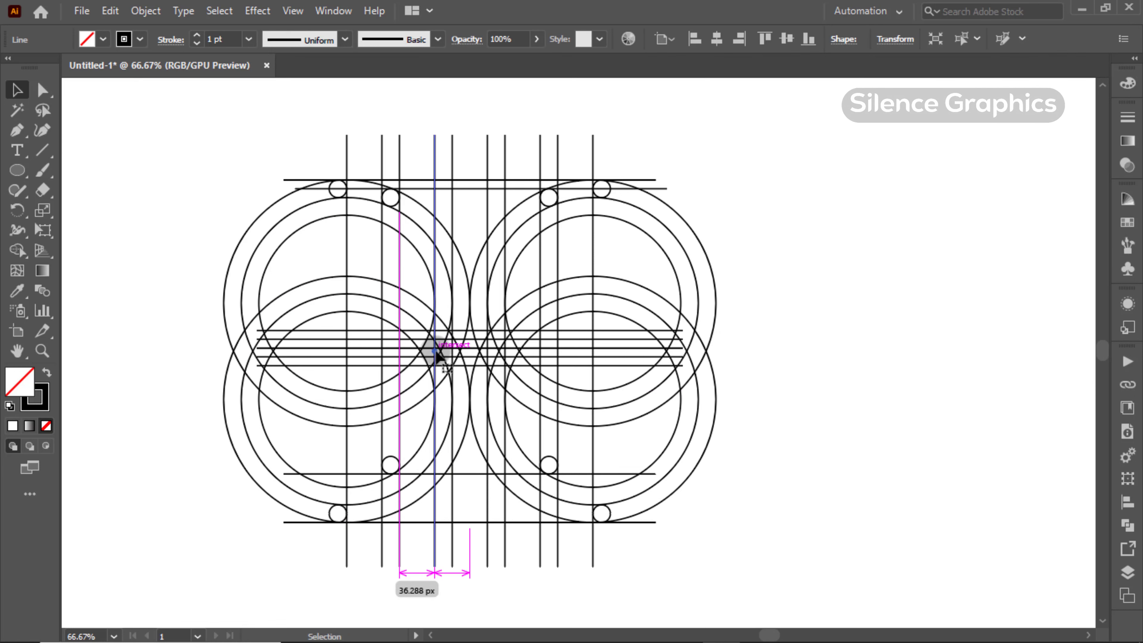
{"action": "left_click_drag", "start_coordinate": [435, 353], "coordinate": [444, 353]}
{"action": "scroll", "coordinate": [439, 352], "scroll_direction": "up", "scroll_amount": 2}
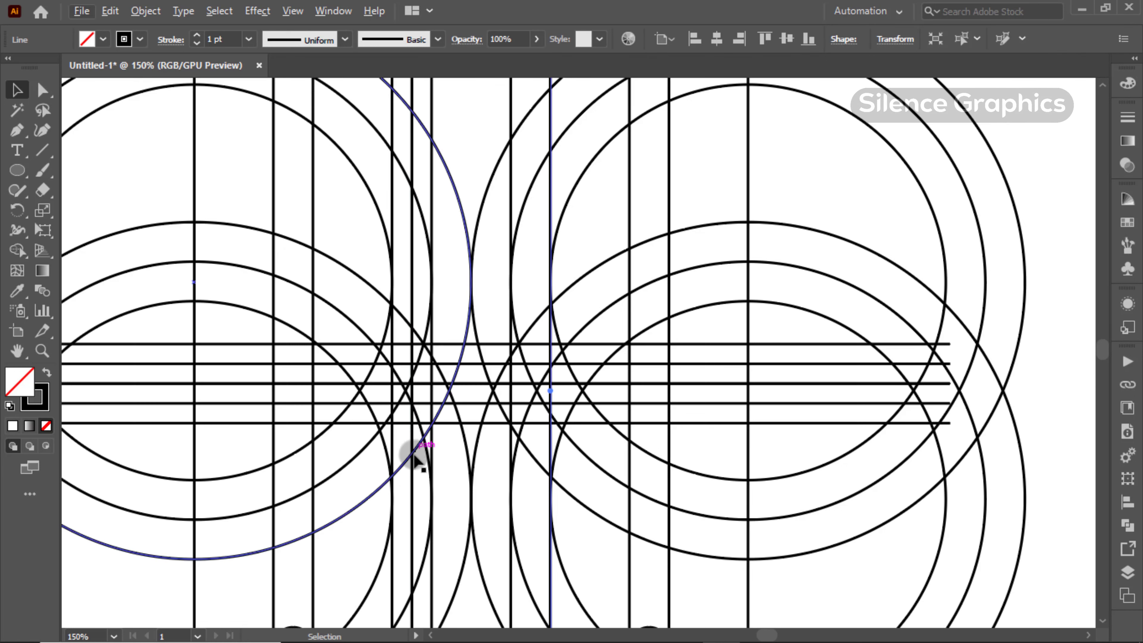
{"action": "left_click_drag", "start_coordinate": [414, 392], "coordinate": [492, 330]}
{"action": "left_click", "coordinate": [411, 391], "text": "shift"}
{"action": "key", "text": "ctrl+minus"}
{"action": "key", "text": "ctrl+minus"}
{"action": "key", "text": "ctrl+minus"}
{"action": "left_click", "coordinate": [560, 286]}
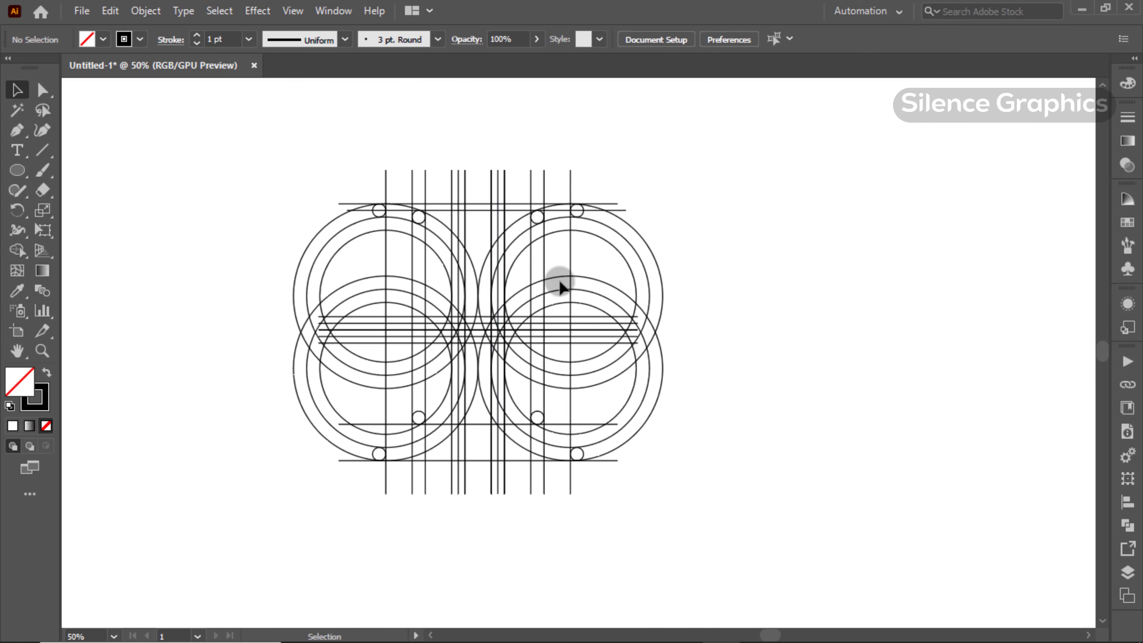
Select the whole grid and use Shape Builder to merge the top ring cells between the first and second vertical lines in black
{"action": "left_click_drag", "start_coordinate": [683, 495], "coordinate": [684, 498]}
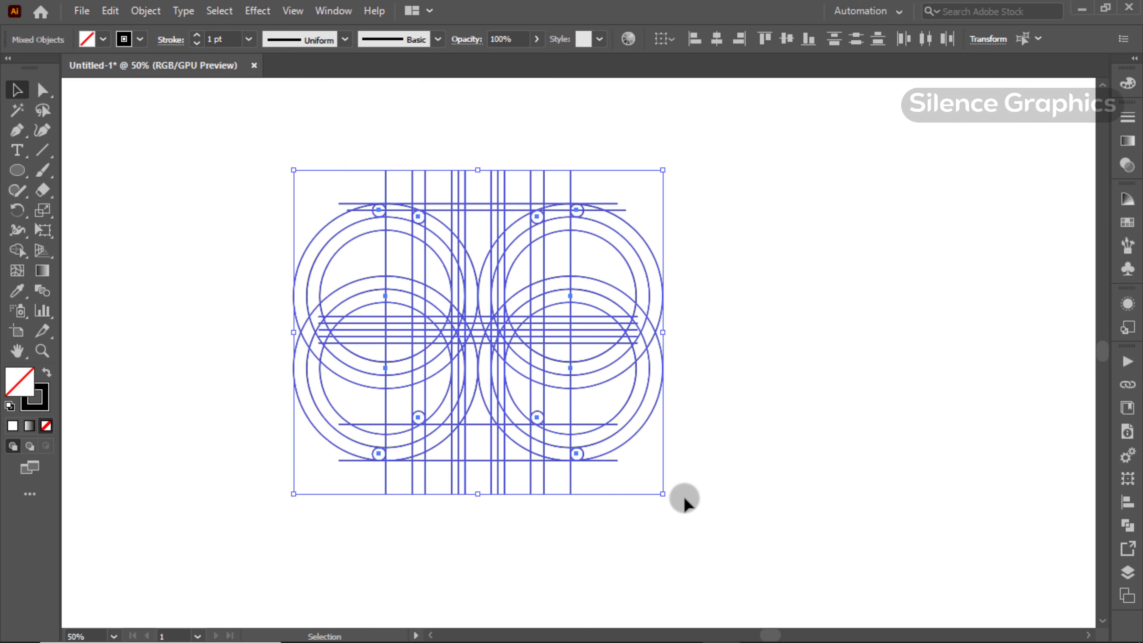
{"action": "left_click", "coordinate": [18, 252]}
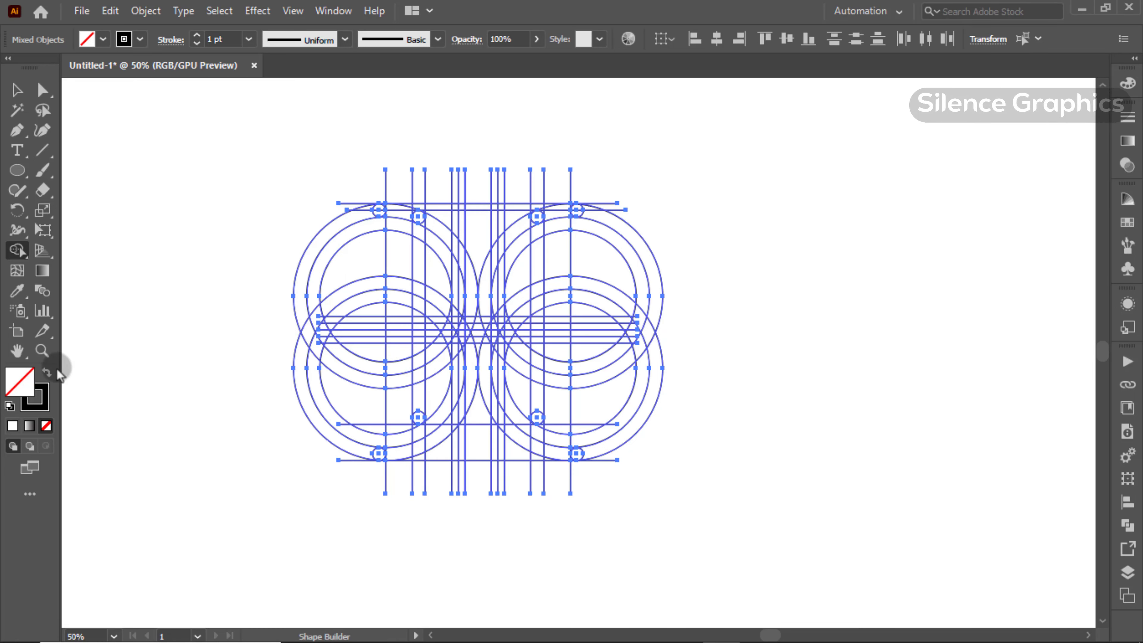
{"action": "scroll", "coordinate": [396, 221], "scroll_direction": "up", "scroll_amount": 5}
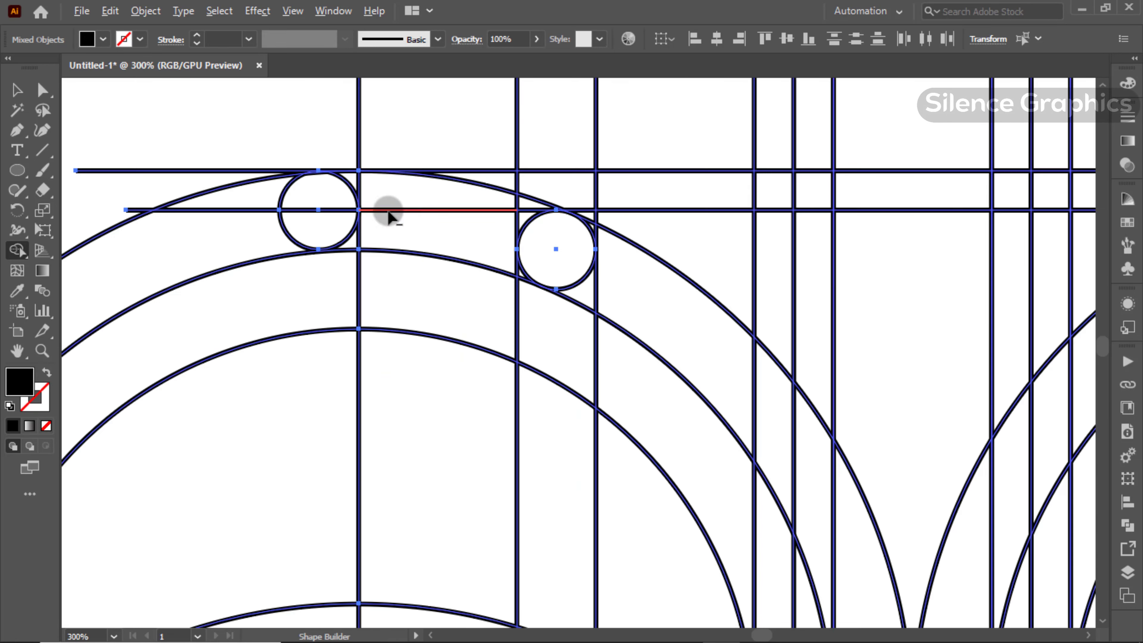
{"action": "scroll", "coordinate": [355, 189], "scroll_direction": "up", "scroll_amount": 6}
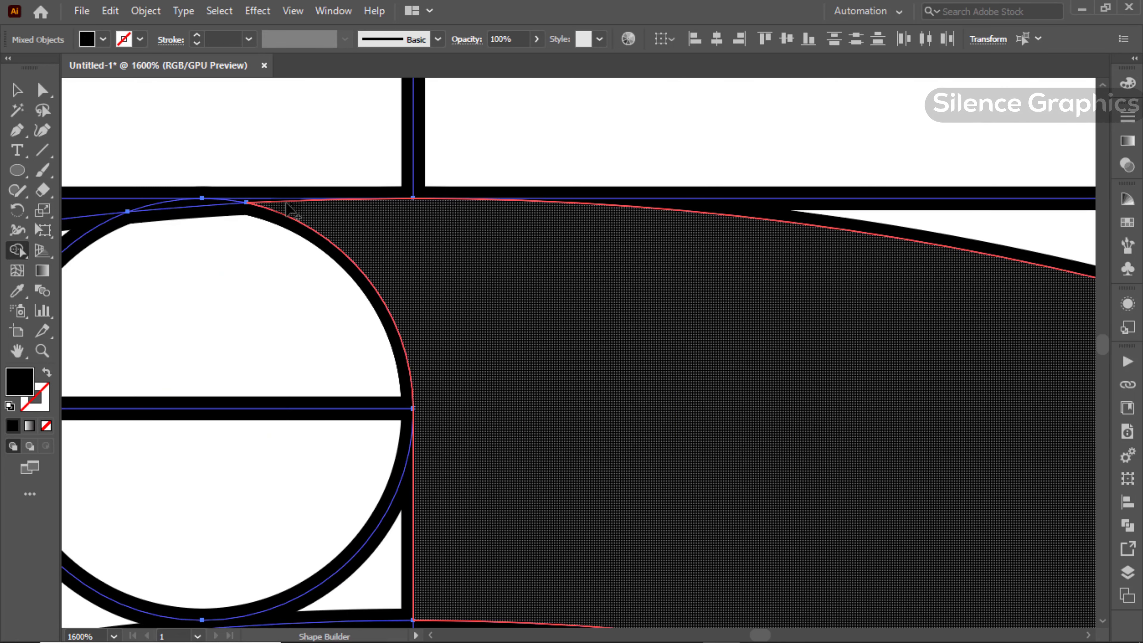
{"action": "left_click", "coordinate": [368, 252]}
{"action": "scroll", "coordinate": [362, 245], "scroll_direction": "down", "scroll_amount": 8}
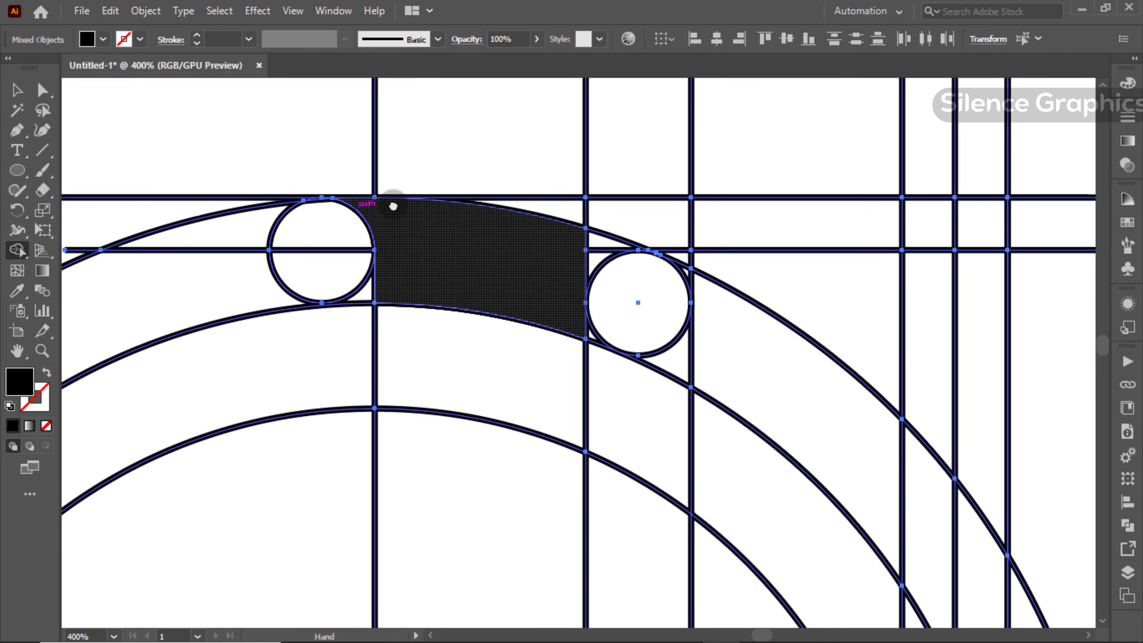
Extend the black shape between the first and second vertical lines down to the lowest arc as a full-height bar
{"action": "left_click_drag", "start_coordinate": [407, 149], "coordinate": [414, 612]}
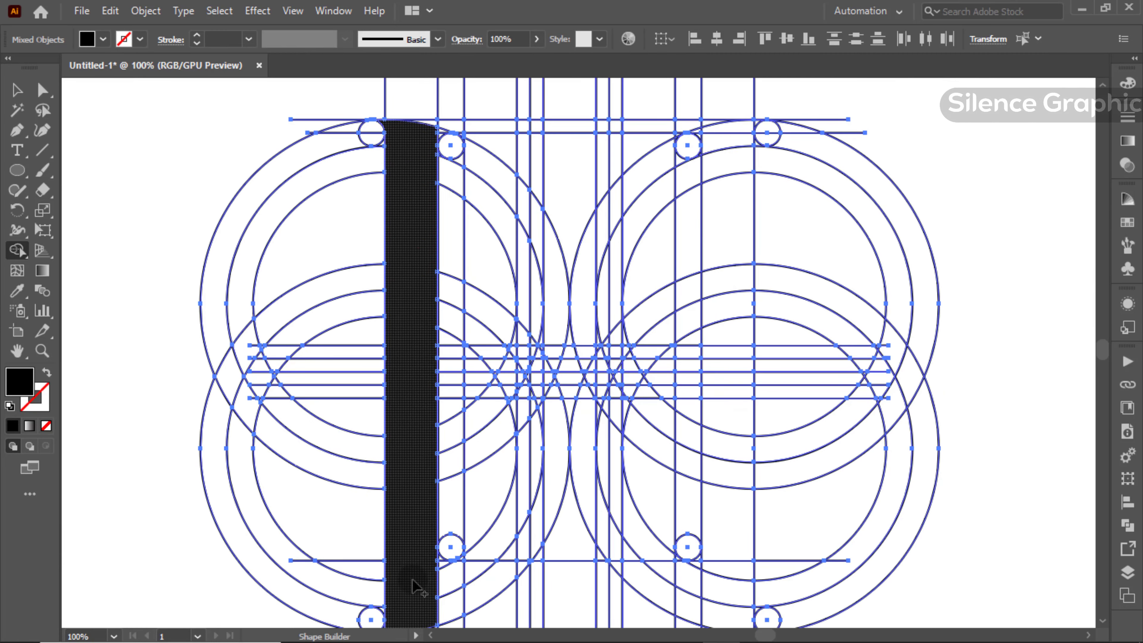
{"action": "scroll", "coordinate": [401, 429], "scroll_direction": "down", "scroll_amount": 3}
{"action": "scroll", "coordinate": [401, 428], "scroll_direction": "up", "scroll_amount": 6}
{"action": "scroll", "coordinate": [338, 448], "scroll_direction": "down", "scroll_amount": 4}
{"action": "scroll", "coordinate": [403, 247], "scroll_direction": "up", "scroll_amount": 3}
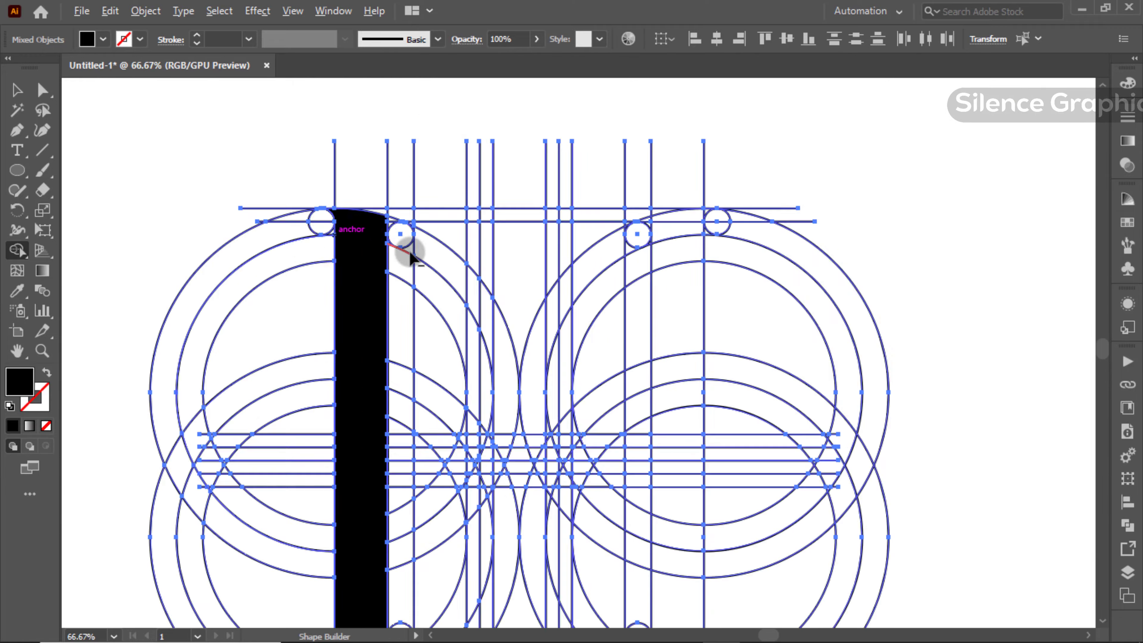
Merge the upper and lower cells between the third and fourth vertical lines, bounded by the outer top arc and inner bottom arc
{"action": "left_click", "coordinate": [446, 317]}
{"action": "scroll", "coordinate": [446, 317], "scroll_direction": "up", "scroll_amount": 2}
{"action": "scroll", "coordinate": [459, 268], "scroll_direction": "down", "scroll_amount": 5}
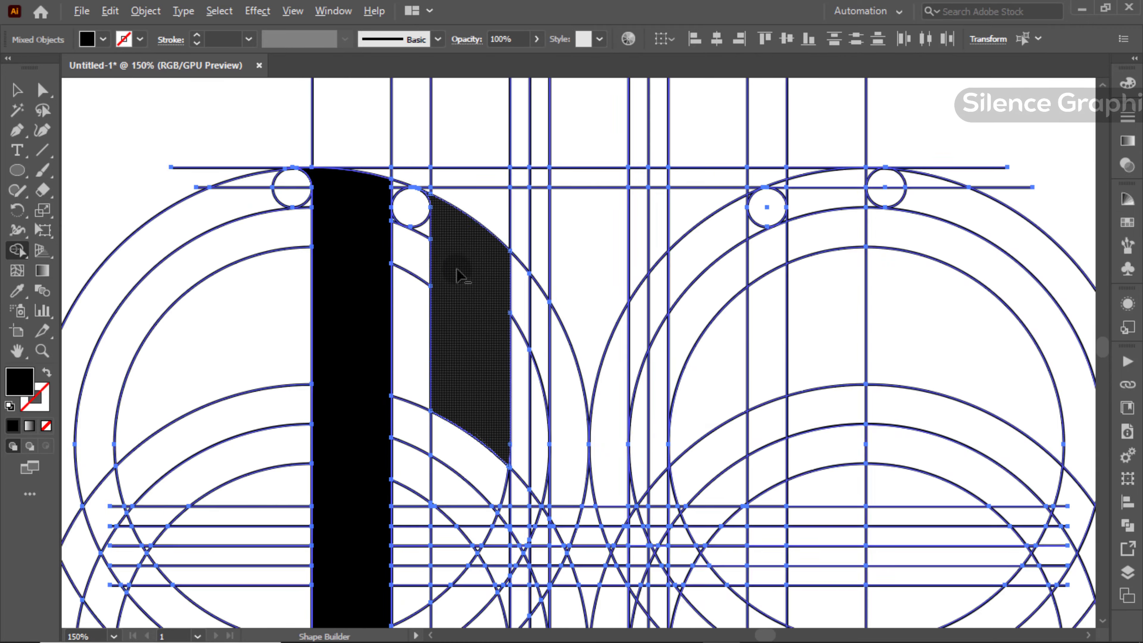
{"action": "left_click", "coordinate": [448, 397]}
{"action": "scroll", "coordinate": [429, 450], "scroll_direction": "up", "scroll_amount": 5}
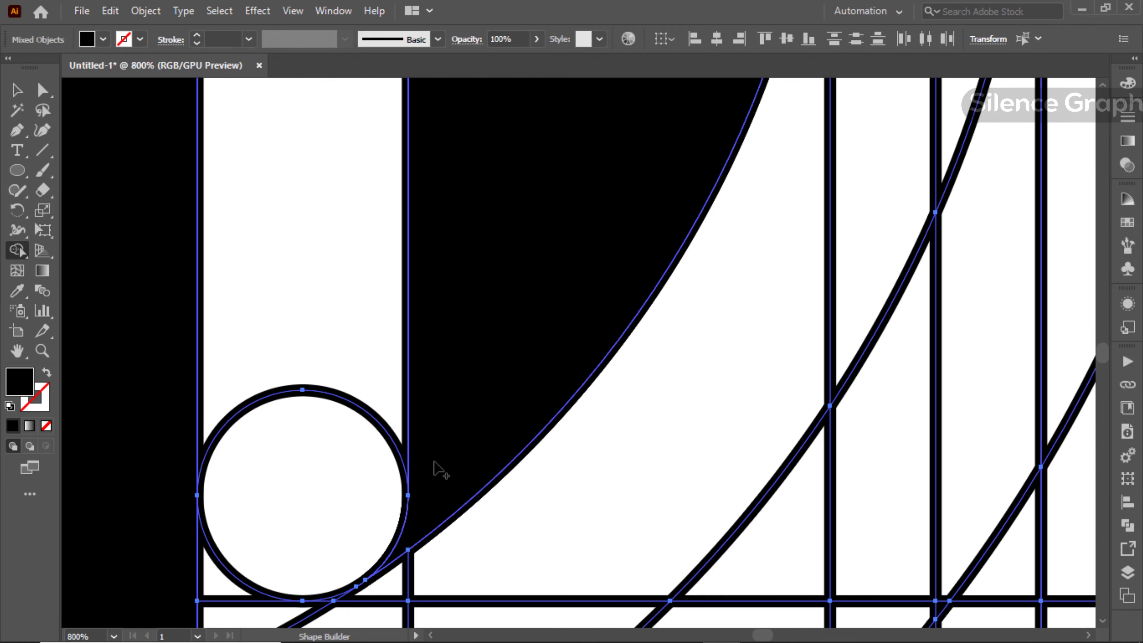
{"action": "scroll", "coordinate": [450, 460], "scroll_direction": "down", "scroll_amount": 3}
{"action": "scroll", "coordinate": [399, 172], "scroll_direction": "up", "scroll_amount": 3}
{"action": "left_click", "coordinate": [399, 171]}
Join the middle cells between the third and fourth vertical lines across the horizontal lines into one continuous black bar
{"action": "scroll", "coordinate": [427, 405], "scroll_direction": "down", "scroll_amount": 3}
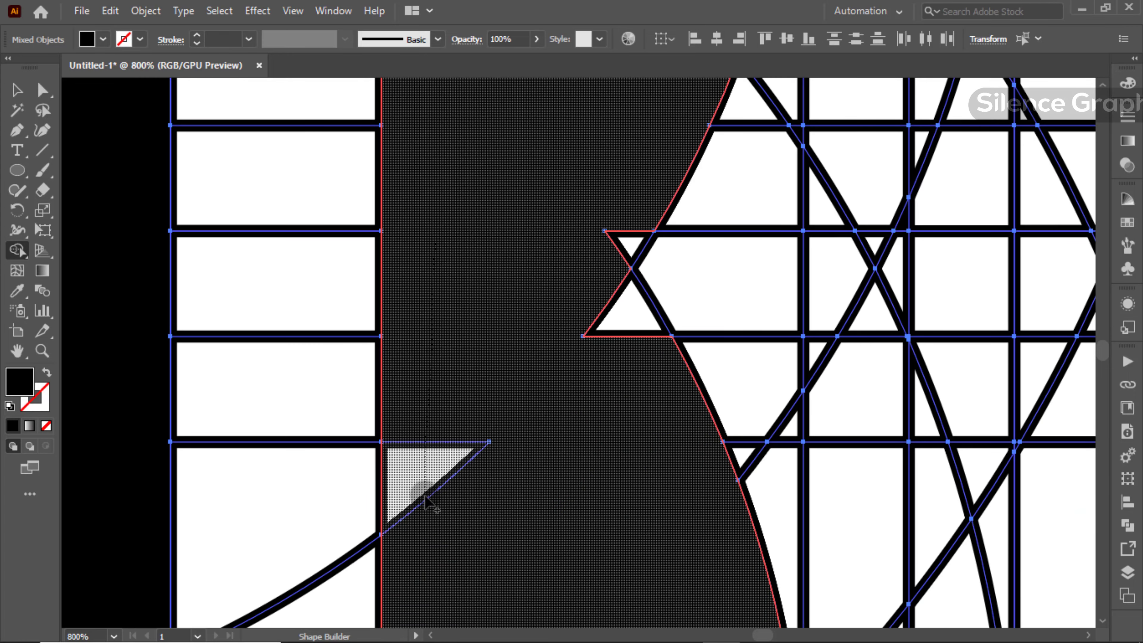
{"action": "scroll", "coordinate": [446, 360], "scroll_direction": "down", "scroll_amount": 2}
{"action": "scroll", "coordinate": [446, 361], "scroll_direction": "right", "scroll_amount": 2}
{"action": "left_click_drag", "start_coordinate": [529, 129], "coordinate": [519, 347]}
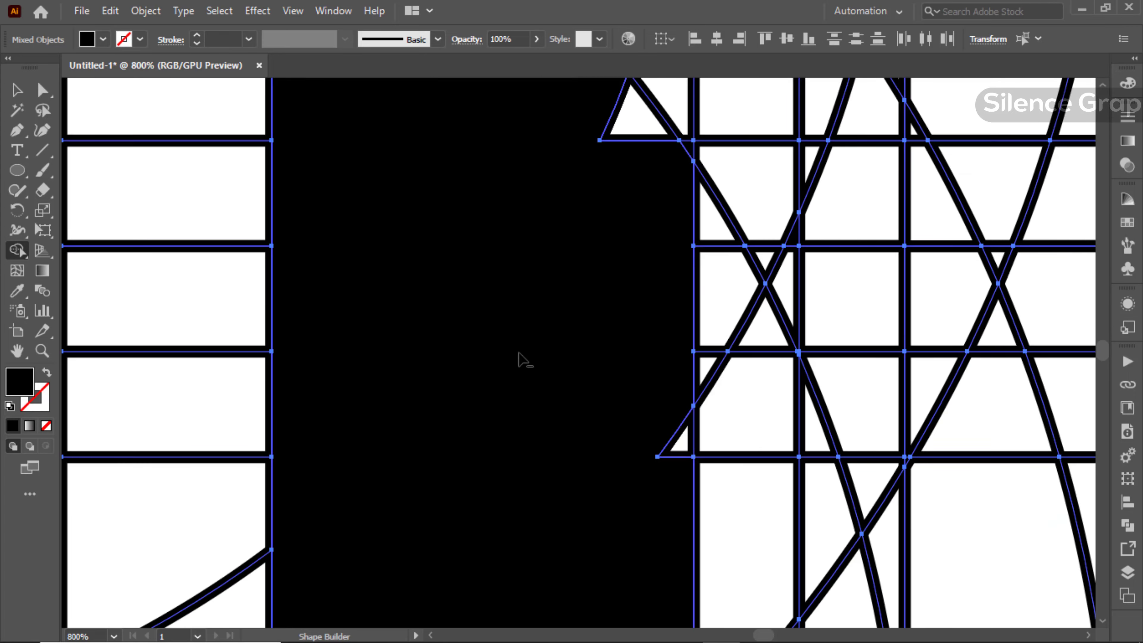
{"action": "scroll", "coordinate": [529, 319], "scroll_direction": "down", "scroll_amount": 2}
{"action": "left_click_drag", "start_coordinate": [549, 283], "coordinate": [502, 380]}
{"action": "mouse_move", "coordinate": [531, 266]}
{"action": "left_mouse_down"}
{"action": "mouse_move", "coordinate": [538, 248]}
{"action": "mouse_move", "coordinate": [545, 473]}
{"action": "mouse_move", "coordinate": [561, 476]}
{"action": "left_mouse_up"}
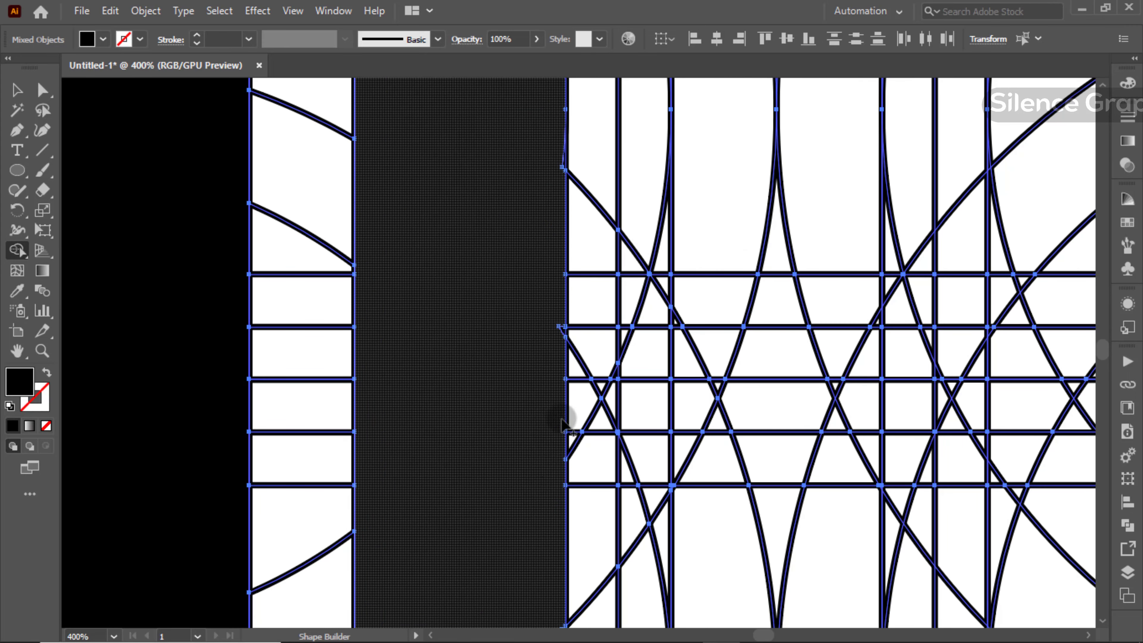
Merge the leftover small slivers along the fourth vertical line into the inner black bar
{"action": "scroll", "coordinate": [548, 395], "scroll_direction": "up", "scroll_amount": 4}
{"action": "left_click_drag", "start_coordinate": [580, 196], "coordinate": [560, 411]}
{"action": "left_click_drag", "start_coordinate": [580, 349], "coordinate": [551, 343]}
{"action": "scroll", "coordinate": [540, 270], "scroll_direction": "down", "scroll_amount": 2}
{"action": "left_click_drag", "start_coordinate": [540, 271], "coordinate": [551, 608]}
{"action": "scroll", "coordinate": [545, 345], "scroll_direction": "up", "scroll_amount": 2}
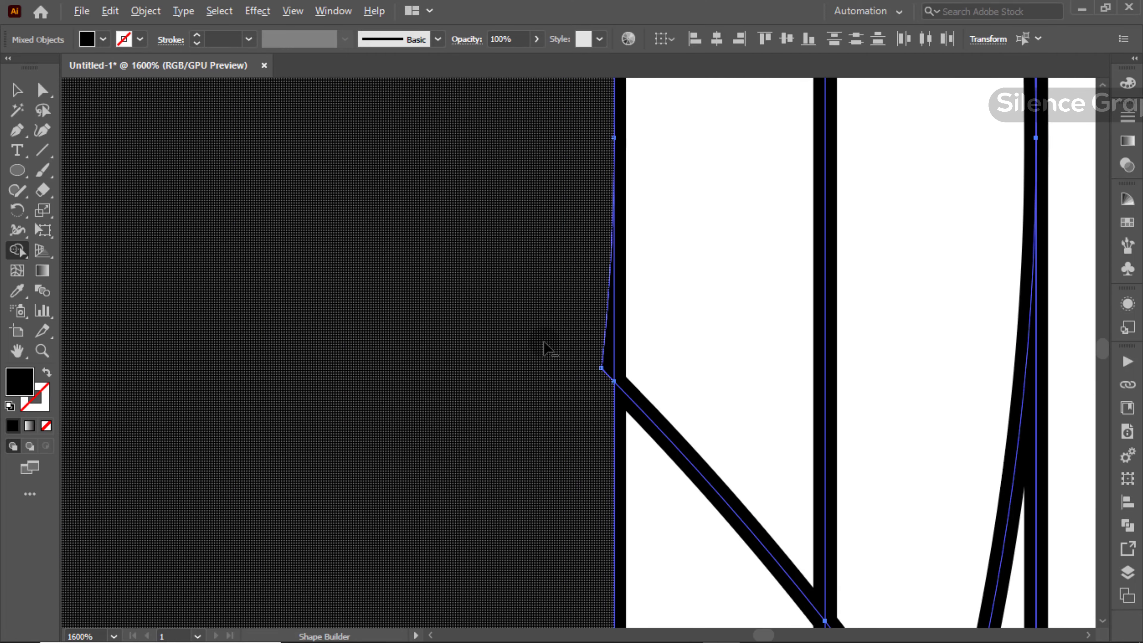
{"action": "mouse_move", "coordinate": [544, 344]}
{"action": "left_mouse_down"}
{"action": "mouse_move", "coordinate": [608, 361]}
{"action": "mouse_move", "coordinate": [527, 266]}
{"action": "left_mouse_up"}
Merge the outer ring bands of both lower circles into black curves, including the leftover corner cells at the line crossings
{"action": "scroll", "coordinate": [563, 349], "scroll_direction": "down", "scroll_amount": 9}
{"action": "scroll", "coordinate": [527, 267], "scroll_direction": "up", "scroll_amount": 4}
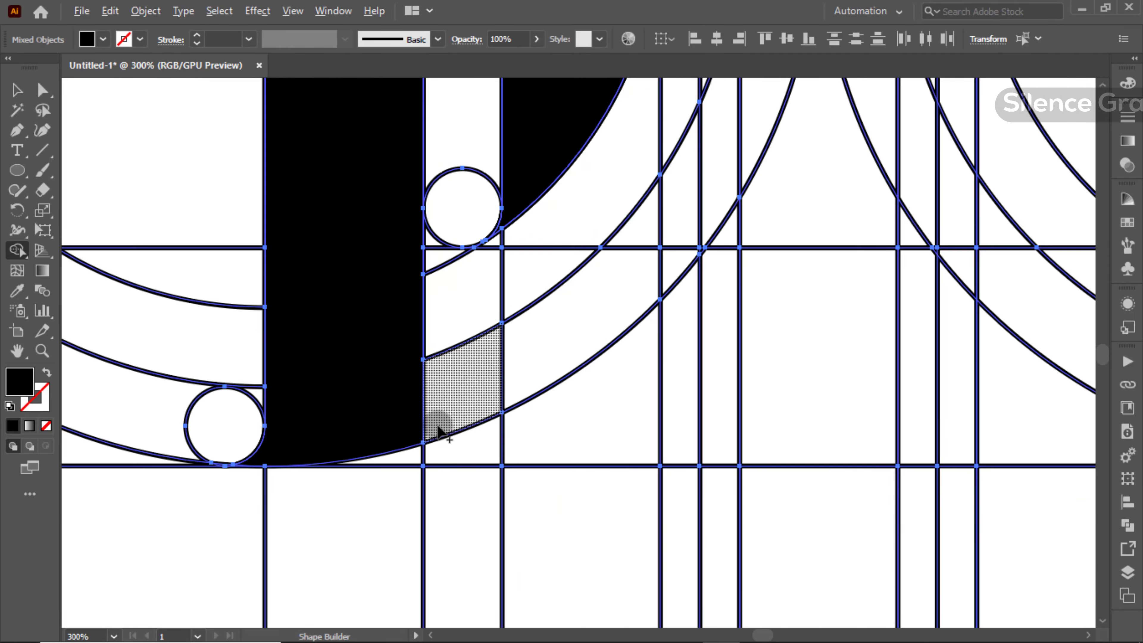
{"action": "mouse_move", "coordinate": [439, 430]}
{"action": "left_mouse_down"}
{"action": "mouse_move", "coordinate": [661, 277]}
{"action": "mouse_move", "coordinate": [722, 179]}
{"action": "left_mouse_up"}
{"action": "scroll", "coordinate": [687, 270], "scroll_direction": "up", "scroll_amount": 5}
{"action": "mouse_move", "coordinate": [689, 269]}
{"action": "left_mouse_down"}
{"action": "mouse_move", "coordinate": [752, 269]}
{"action": "mouse_move", "coordinate": [654, 288]}
{"action": "mouse_move", "coordinate": [498, 512]}
{"action": "left_mouse_up"}
{"action": "scroll", "coordinate": [655, 288], "scroll_direction": "down", "scroll_amount": 6}
{"action": "mouse_move", "coordinate": [548, 322]}
{"action": "left_mouse_down"}
{"action": "mouse_move", "coordinate": [592, 357]}
{"action": "mouse_move", "coordinate": [506, 257]}
{"action": "mouse_move", "coordinate": [623, 467]}
{"action": "mouse_move", "coordinate": [944, 614]}
{"action": "left_mouse_up"}
{"action": "scroll", "coordinate": [828, 557], "scroll_direction": "up", "scroll_amount": 4}
{"action": "scroll", "coordinate": [858, 585], "scroll_direction": "down", "scroll_amount": 1}
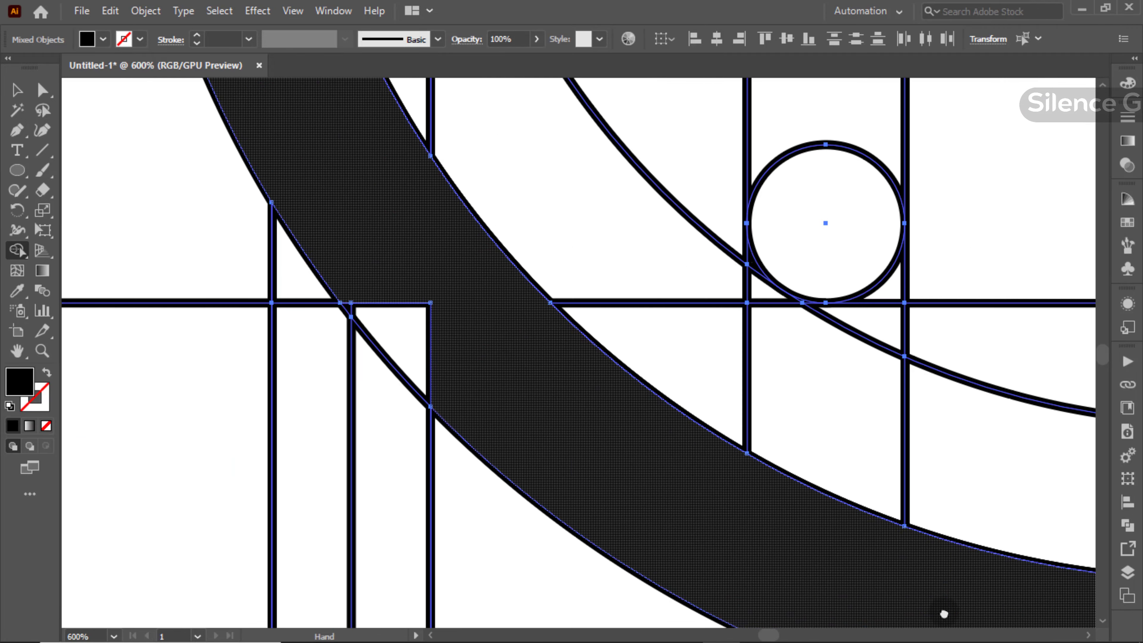
{"action": "mouse_move", "coordinate": [364, 273]}
{"action": "left_mouse_down"}
{"action": "mouse_move", "coordinate": [355, 311]}
{"action": "mouse_move", "coordinate": [422, 324]}
{"action": "left_mouse_up"}
Merge the central cells above the two lower curves into a black stem reaching up into the middle horizontal lines
{"action": "scroll", "coordinate": [400, 275], "scroll_direction": "down", "scroll_amount": 4}
{"action": "left_click_drag", "start_coordinate": [379, 229], "coordinate": [500, 527]}
{"action": "scroll", "coordinate": [426, 354], "scroll_direction": "up", "scroll_amount": 1}
{"action": "left_click_drag", "start_coordinate": [430, 360], "coordinate": [423, 320]}
{"action": "left_click_drag", "start_coordinate": [499, 310], "coordinate": [410, 319]}
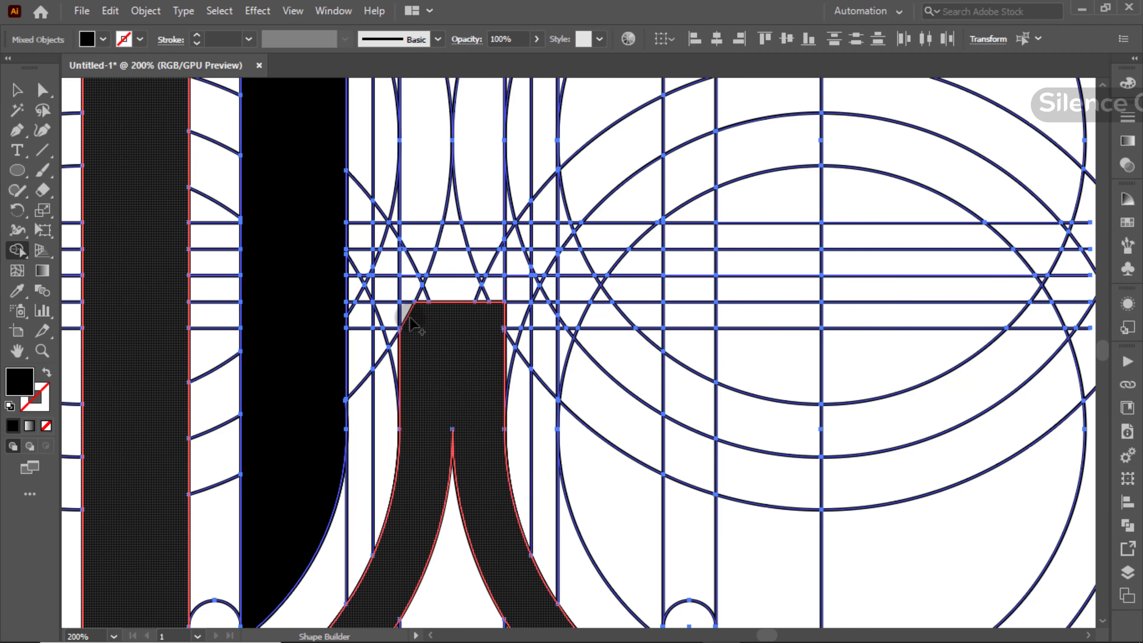
Widen the lower stem's top into a crossbar between the third and fourth middle horizontal lines, absorbing the leftover triangles
{"action": "scroll", "coordinate": [417, 312], "scroll_direction": "up", "scroll_amount": 4}
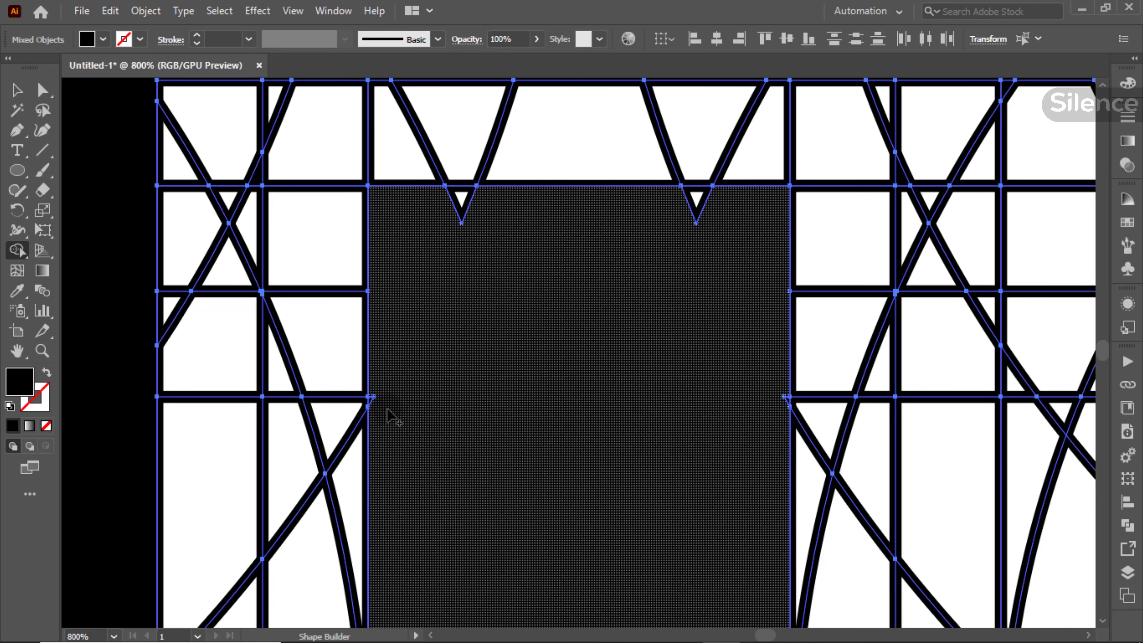
{"action": "left_click_drag", "start_coordinate": [391, 261], "coordinate": [315, 243]}
{"action": "scroll", "coordinate": [263, 264], "scroll_direction": "up", "scroll_amount": 5}
{"action": "scroll", "coordinate": [267, 370], "scroll_direction": "down", "scroll_amount": 5}
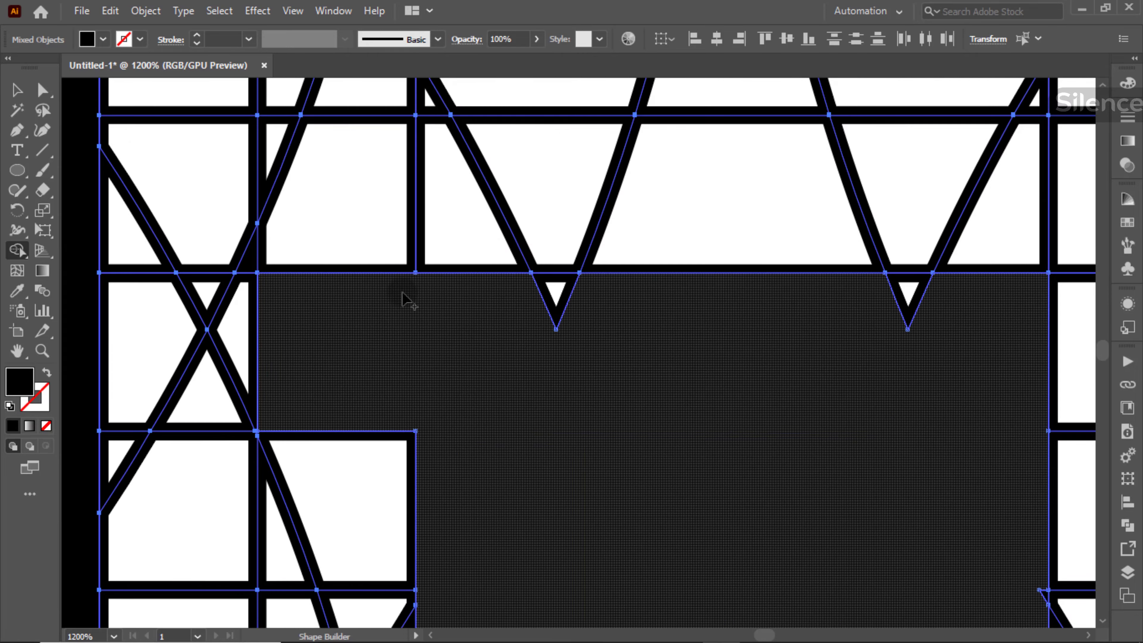
{"action": "left_click_drag", "start_coordinate": [462, 329], "coordinate": [360, 332]}
{"action": "left_click_drag", "start_coordinate": [741, 319], "coordinate": [804, 349]}
{"action": "scroll", "coordinate": [640, 379], "scroll_direction": "down", "scroll_amount": 5}
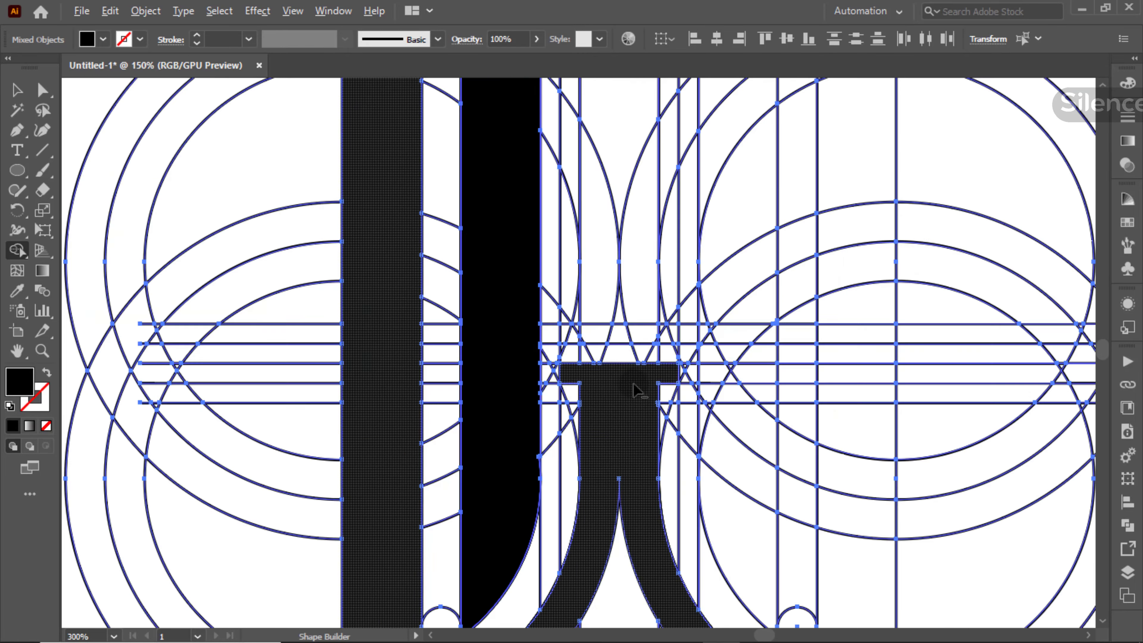
Merge the upper circles' outer ring bands into a black stem with a crossbar between the first and second middle horizontal lines
{"action": "left_click_drag", "start_coordinate": [541, 280], "coordinate": [393, 379]}
{"action": "mouse_move", "coordinate": [378, 175]}
{"action": "left_mouse_down"}
{"action": "mouse_move", "coordinate": [415, 230]}
{"action": "mouse_move", "coordinate": [461, 393]}
{"action": "mouse_move", "coordinate": [489, 413]}
{"action": "mouse_move", "coordinate": [393, 434]}
{"action": "left_mouse_up"}
{"action": "scroll", "coordinate": [438, 427], "scroll_direction": "up", "scroll_amount": 5}
{"action": "left_click_drag", "start_coordinate": [443, 466], "coordinate": [602, 468]}
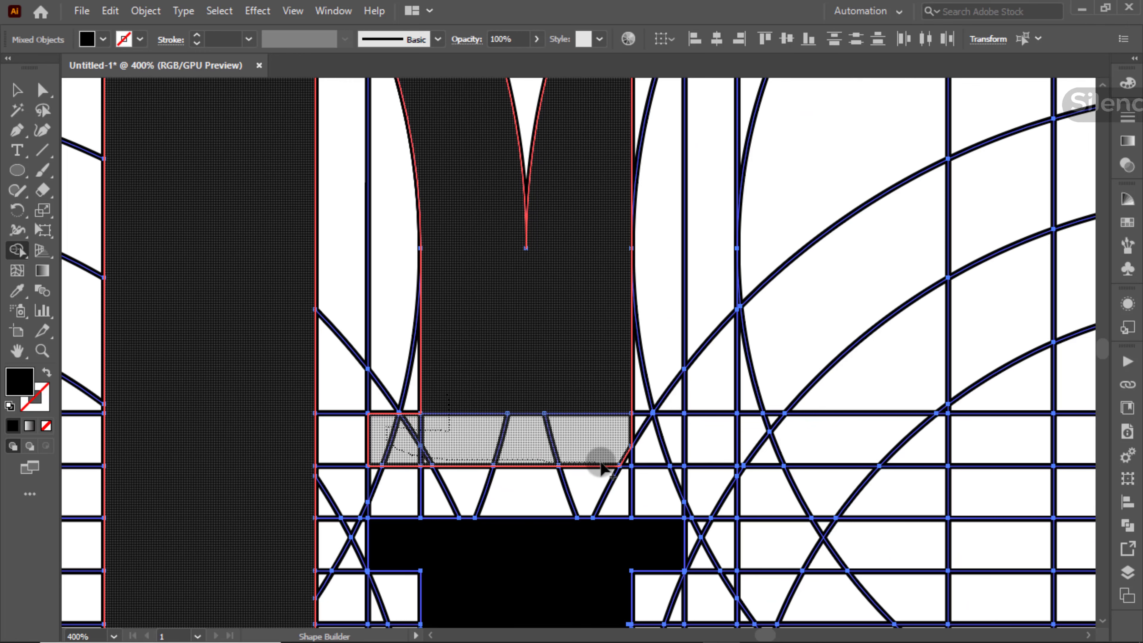
{"action": "left_click_drag", "start_coordinate": [583, 408], "coordinate": [560, 409]}
{"action": "scroll", "coordinate": [560, 409], "scroll_direction": "down", "scroll_amount": 2}
{"action": "mouse_move", "coordinate": [583, 237]}
{"action": "left_mouse_down"}
{"action": "mouse_move", "coordinate": [450, 418]}
{"action": "mouse_move", "coordinate": [607, 216]}
{"action": "mouse_move", "coordinate": [666, 187]}
{"action": "left_mouse_up"}
{"action": "scroll", "coordinate": [611, 164], "scroll_direction": "up", "scroll_amount": 3}
{"action": "scroll", "coordinate": [551, 288], "scroll_direction": "down", "scroll_amount": 6}
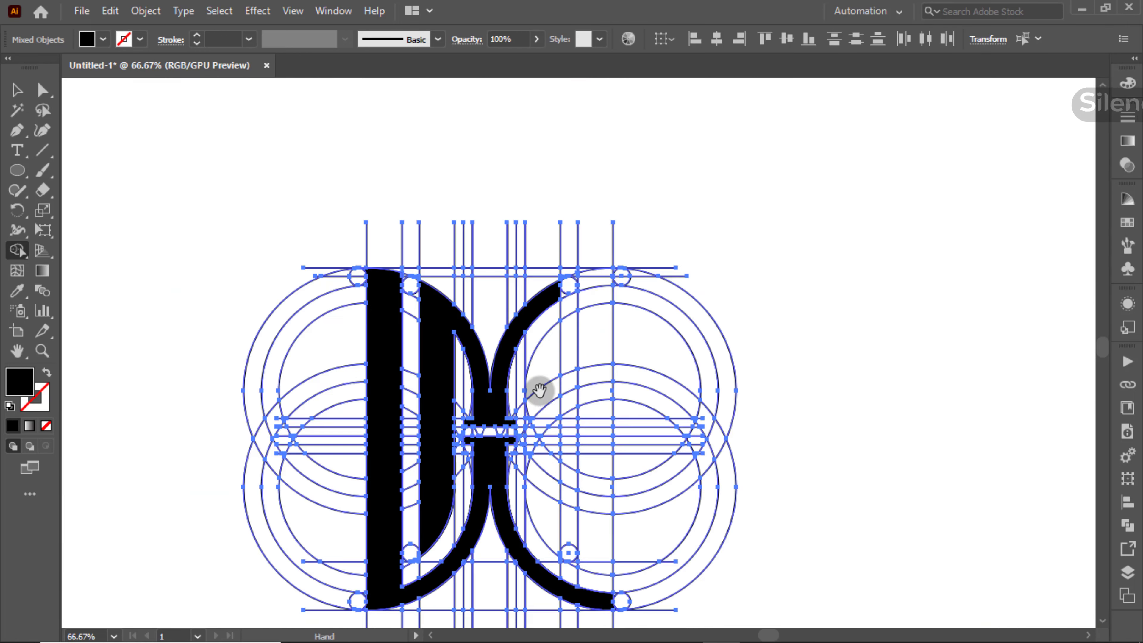
Merge the cells between the ninth and tenth vertical lines into a black inner bar mirroring the one on the other side
{"action": "left_click_drag", "start_coordinate": [541, 390], "coordinate": [535, 332]}
{"action": "left_click_drag", "start_coordinate": [542, 243], "coordinate": [535, 446]}
{"action": "scroll", "coordinate": [531, 396], "scroll_direction": "up", "scroll_amount": 8}
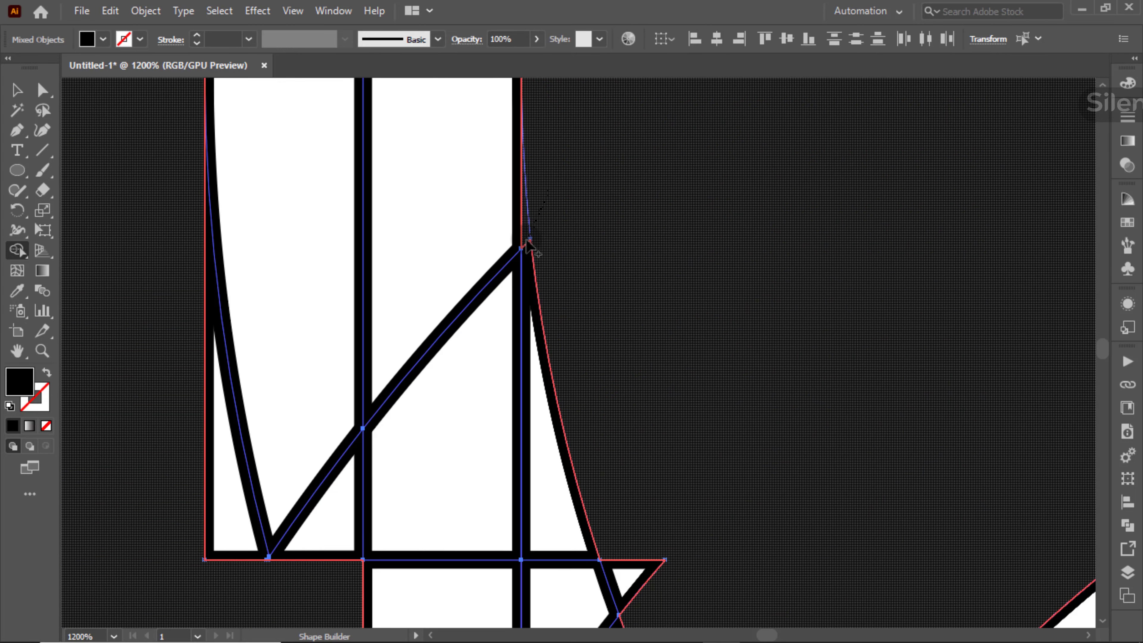
{"action": "mouse_move", "coordinate": [527, 241]}
{"action": "left_mouse_down"}
{"action": "mouse_move", "coordinate": [597, 591]}
{"action": "mouse_move", "coordinate": [587, 133]}
{"action": "left_mouse_up"}
{"action": "scroll", "coordinate": [542, 293], "scroll_direction": "down", "scroll_amount": 3}
{"action": "left_click_drag", "start_coordinate": [567, 332], "coordinate": [554, 161]}
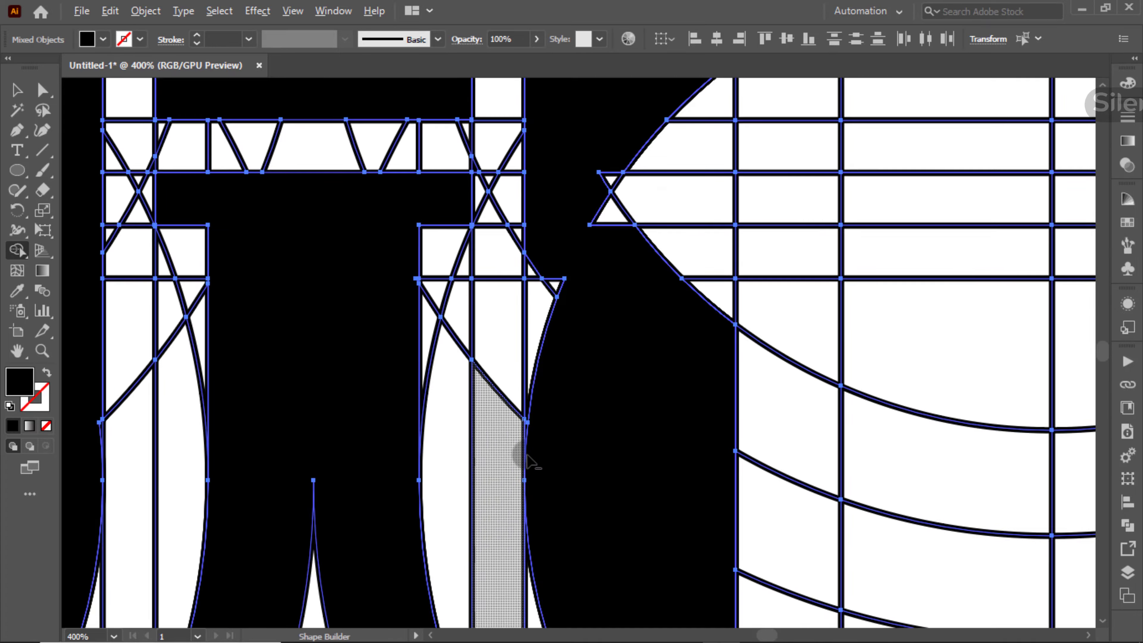
Fill the remaining triangles and slivers within the bar between the ninth and tenth vertical lines
{"action": "scroll", "coordinate": [520, 448], "scroll_direction": "up", "scroll_amount": 3}
{"action": "left_click_drag", "start_coordinate": [544, 370], "coordinate": [543, 321]}
{"action": "scroll", "coordinate": [542, 321], "scroll_direction": "down", "scroll_amount": 2}
{"action": "scroll", "coordinate": [550, 344], "scroll_direction": "down", "scroll_amount": 1}
{"action": "left_click_drag", "start_coordinate": [570, 179], "coordinate": [533, 286]}
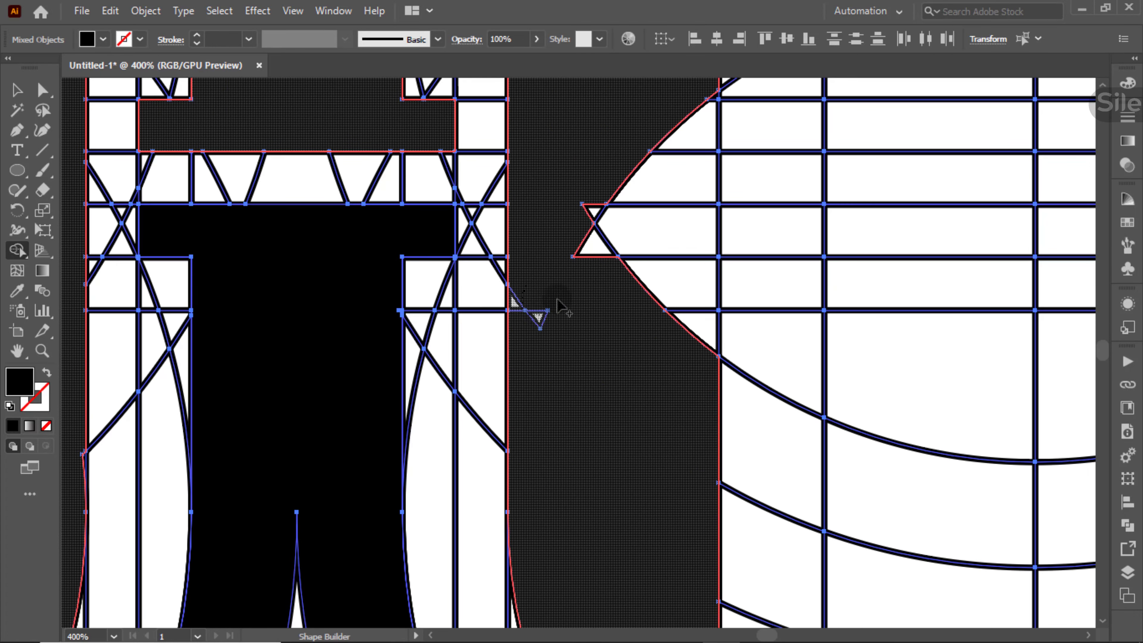
{"action": "mouse_move", "coordinate": [665, 116]}
{"action": "left_mouse_down"}
{"action": "mouse_move", "coordinate": [604, 159]}
{"action": "mouse_move", "coordinate": [647, 174]}
{"action": "mouse_move", "coordinate": [602, 352]}
{"action": "mouse_move", "coordinate": [536, 247]}
{"action": "left_mouse_up"}
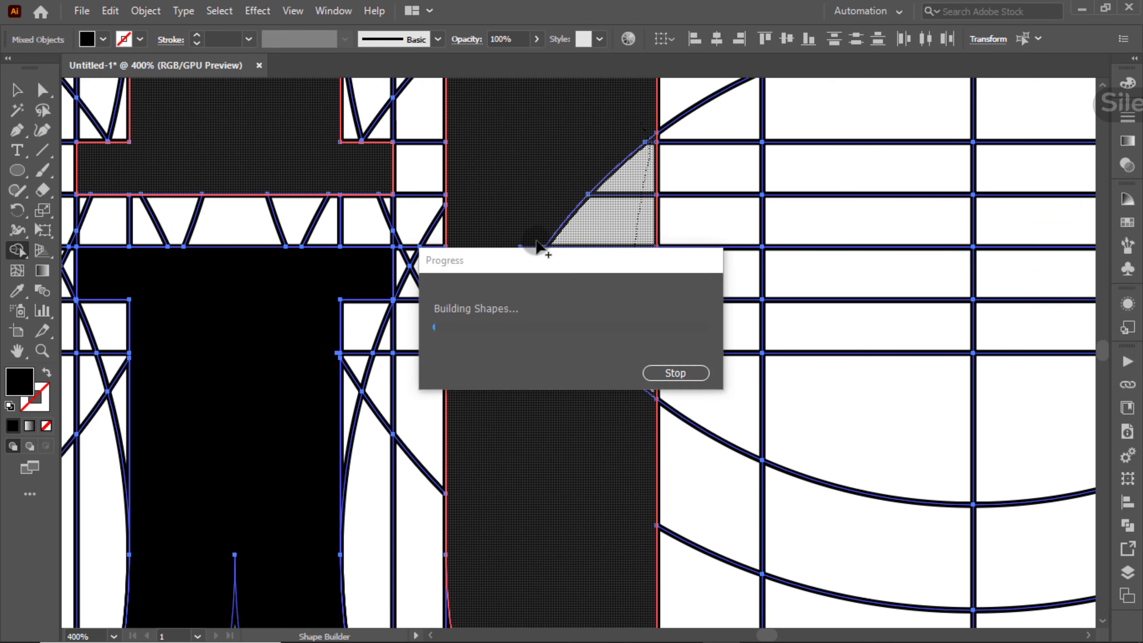
{"action": "scroll", "coordinate": [528, 200], "scroll_direction": "down", "scroll_amount": 2}
{"action": "scroll", "coordinate": [583, 489], "scroll_direction": "up", "scroll_amount": 3}
{"action": "scroll", "coordinate": [589, 522], "scroll_direction": "down", "scroll_amount": 4}
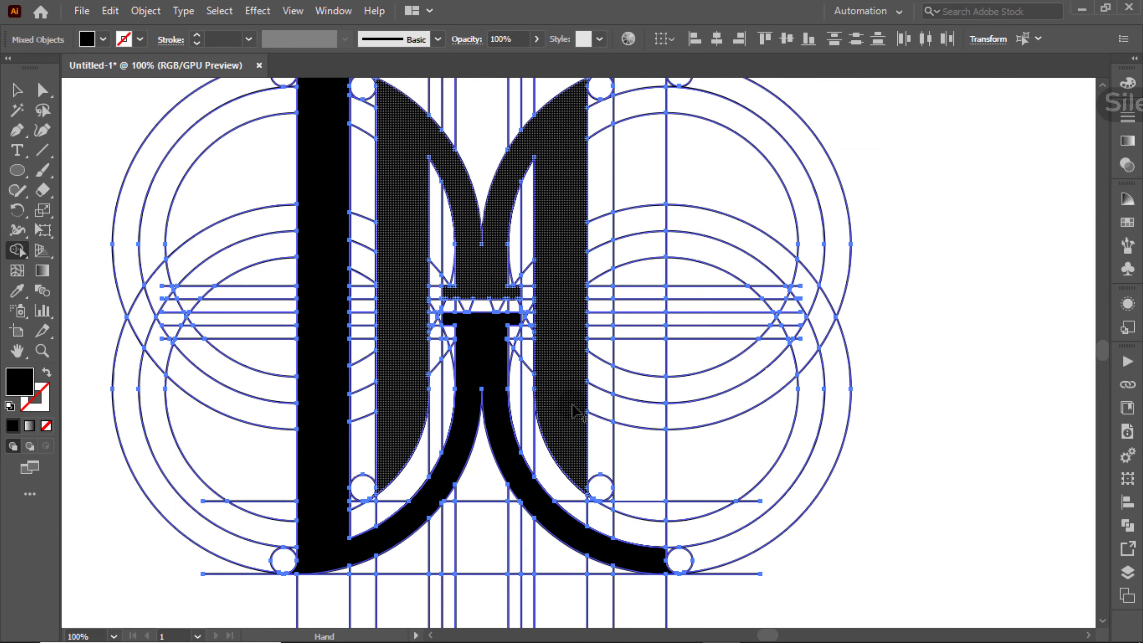
Merge the cells between the eleventh and twelfth vertical lines into a full-height black outer bar
{"action": "scroll", "coordinate": [541, 133], "scroll_direction": "up", "scroll_amount": 5}
{"action": "left_click_drag", "start_coordinate": [587, 263], "coordinate": [505, 564]}
{"action": "scroll", "coordinate": [503, 319], "scroll_direction": "down", "scroll_amount": 4}
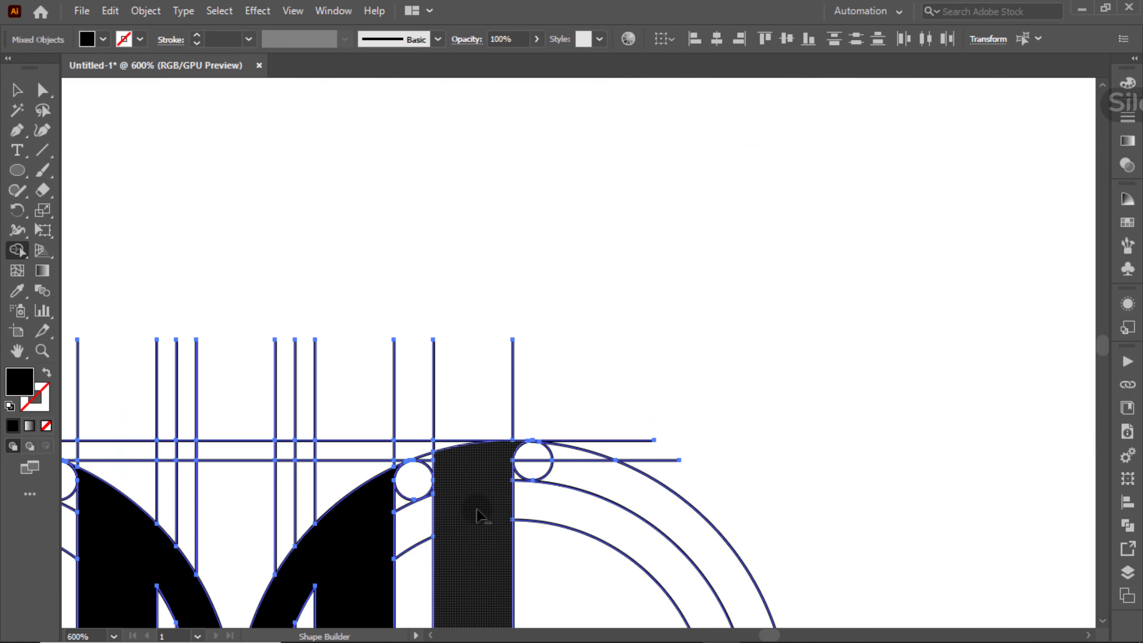
{"action": "left_click_drag", "start_coordinate": [503, 319], "coordinate": [506, 473]}
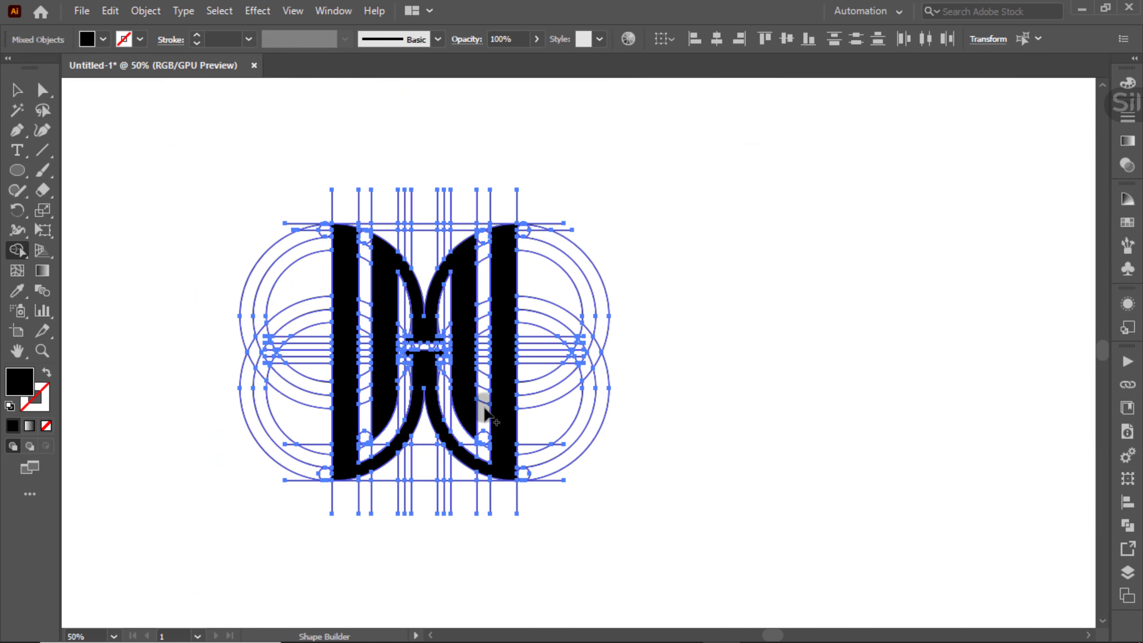
Select all the unfilled guide circles and lines with the Magic Wand and delete them, leaving only the black logo shapes
{"action": "scroll", "coordinate": [510, 382], "scroll_direction": "up", "scroll_amount": 2}
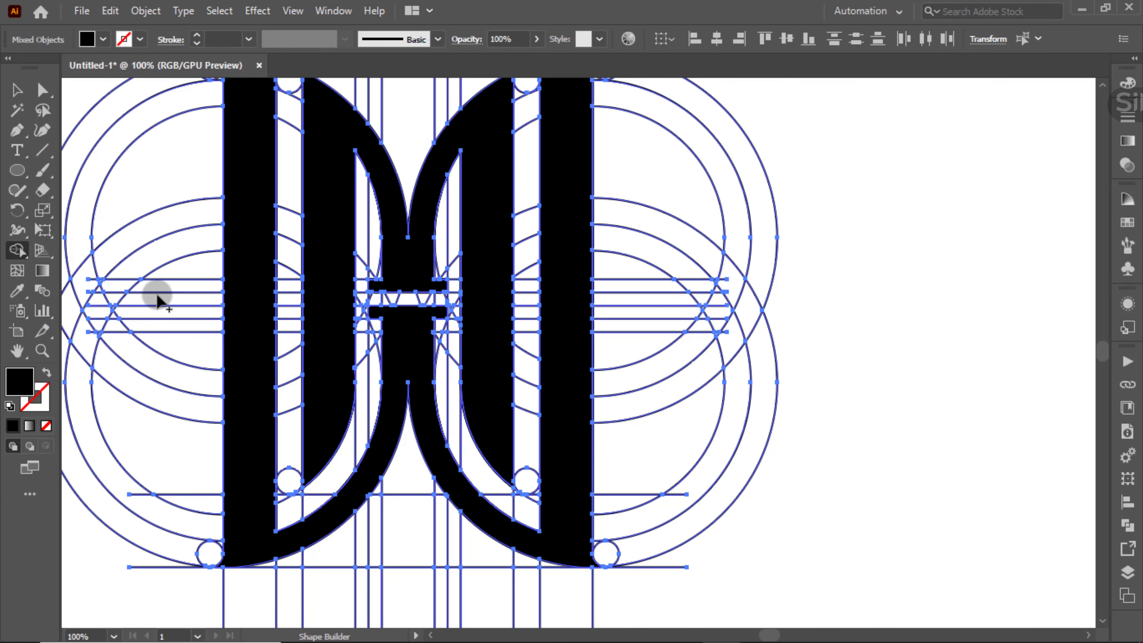
{"action": "scroll", "coordinate": [354, 500], "scroll_direction": "up", "scroll_amount": 4}
{"action": "scroll", "coordinate": [434, 467], "scroll_direction": "down", "scroll_amount": 2}
{"action": "scroll", "coordinate": [435, 470], "scroll_direction": "down", "scroll_amount": 2}
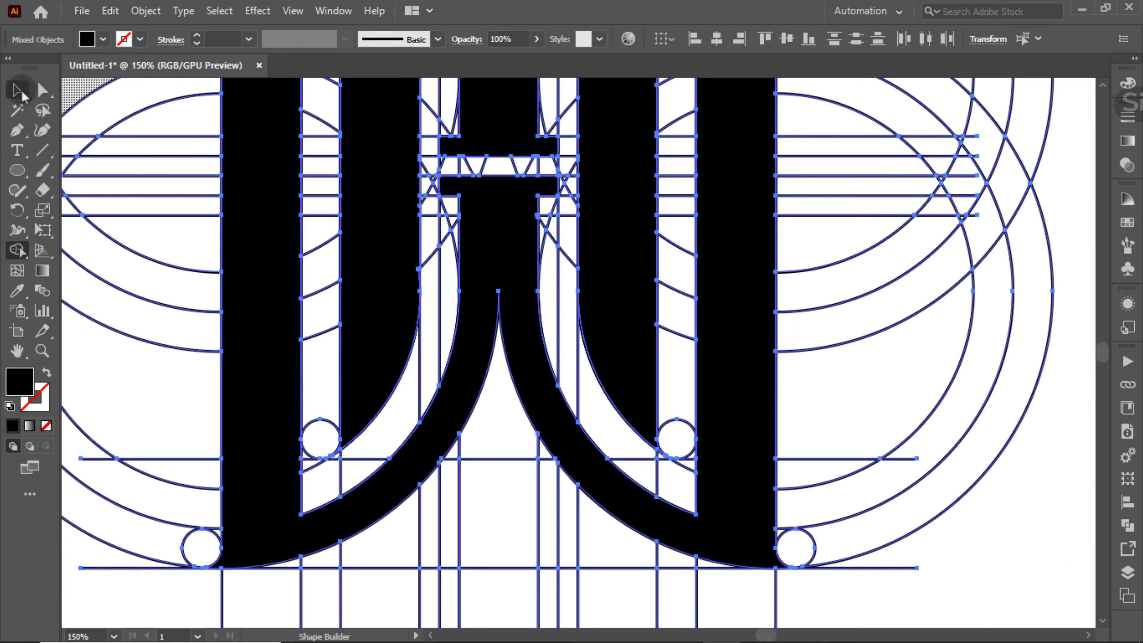
{"action": "left_click", "coordinate": [18, 91]}
{"action": "left_click", "coordinate": [914, 388]}
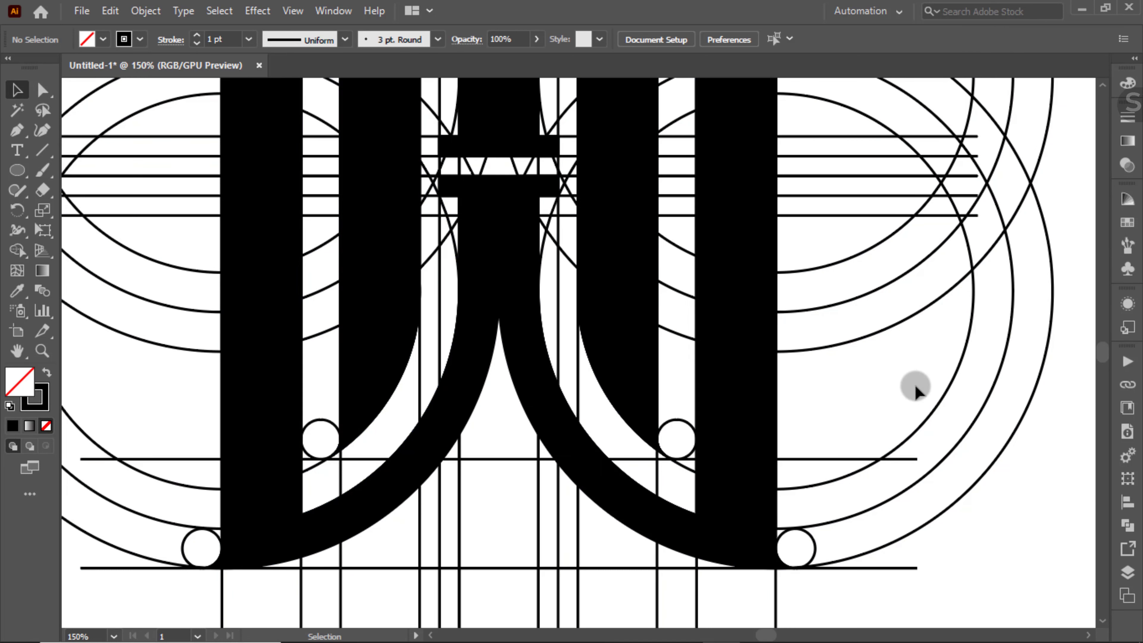
{"action": "left_click", "coordinate": [120, 135]}
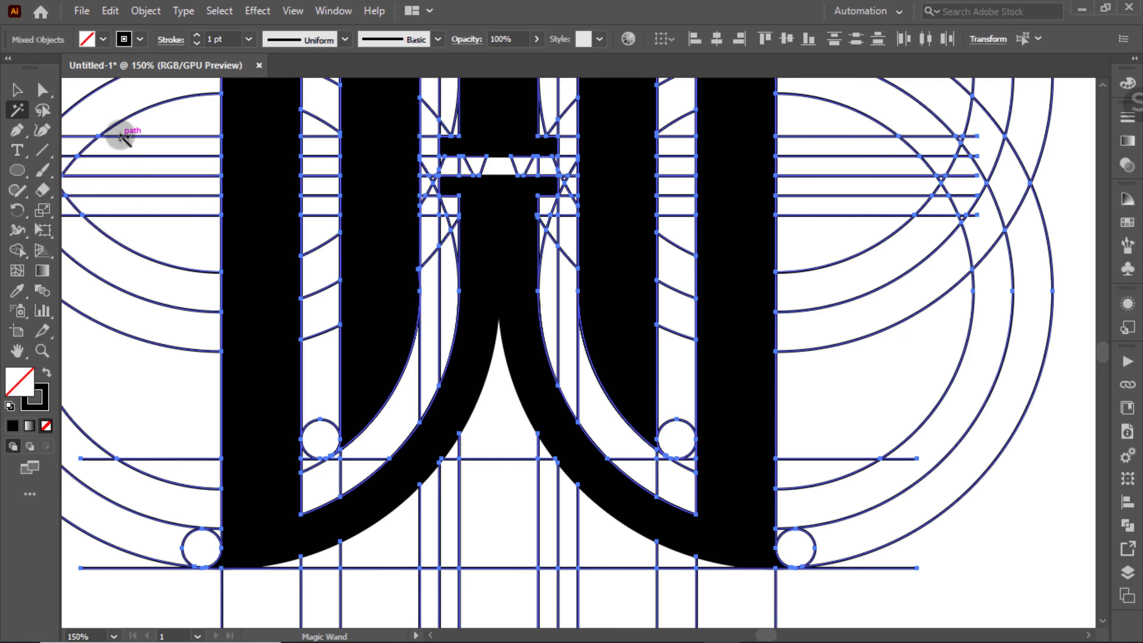
{"action": "key", "text": "Delete"}
Select all the black logo shapes and set their stroke to none
{"action": "key", "text": "ctrl+minus"}
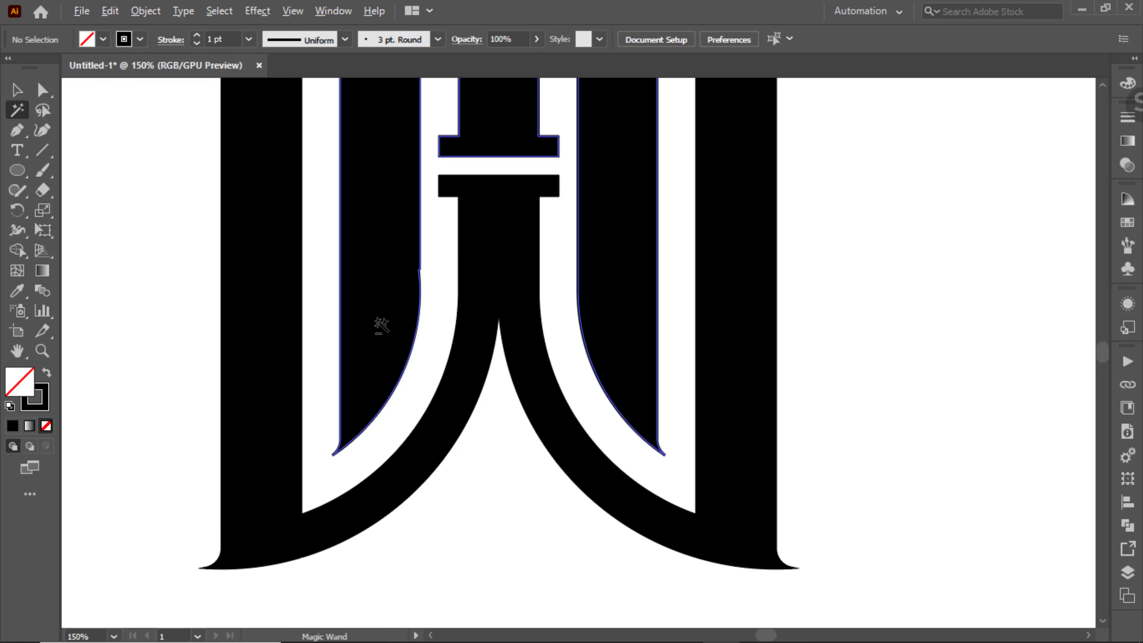
{"action": "key", "text": "ctrl+minus"}
{"action": "scroll", "coordinate": [378, 373], "scroll_direction": "up", "scroll_amount": 2}
{"action": "left_click", "coordinate": [129, 236]}
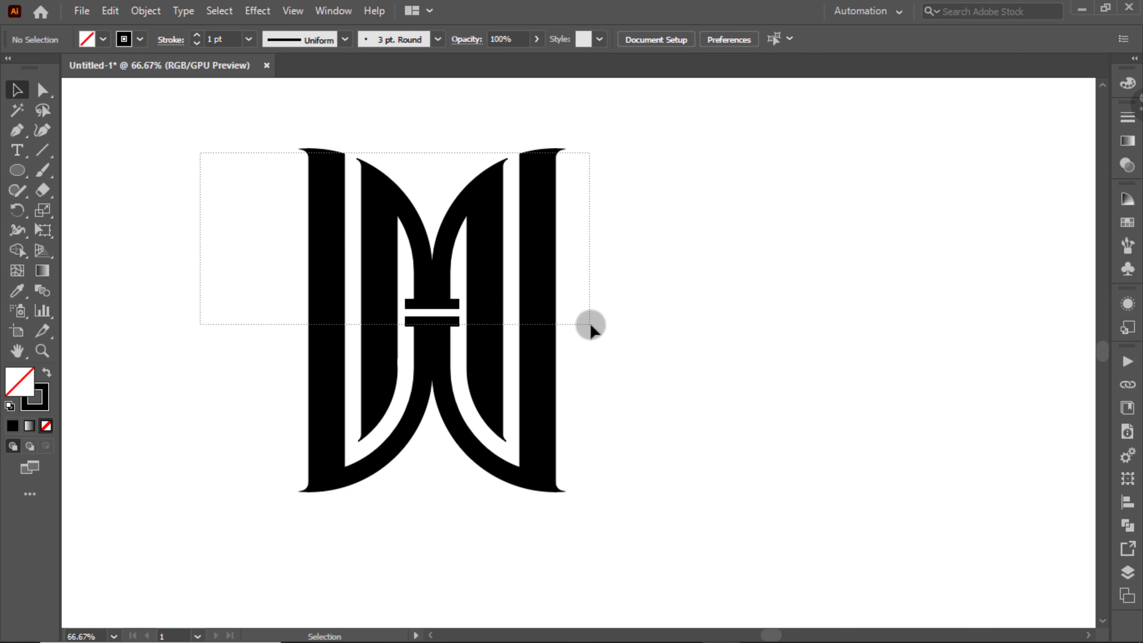
{"action": "left_click_drag", "start_coordinate": [591, 326], "coordinate": [595, 326]}
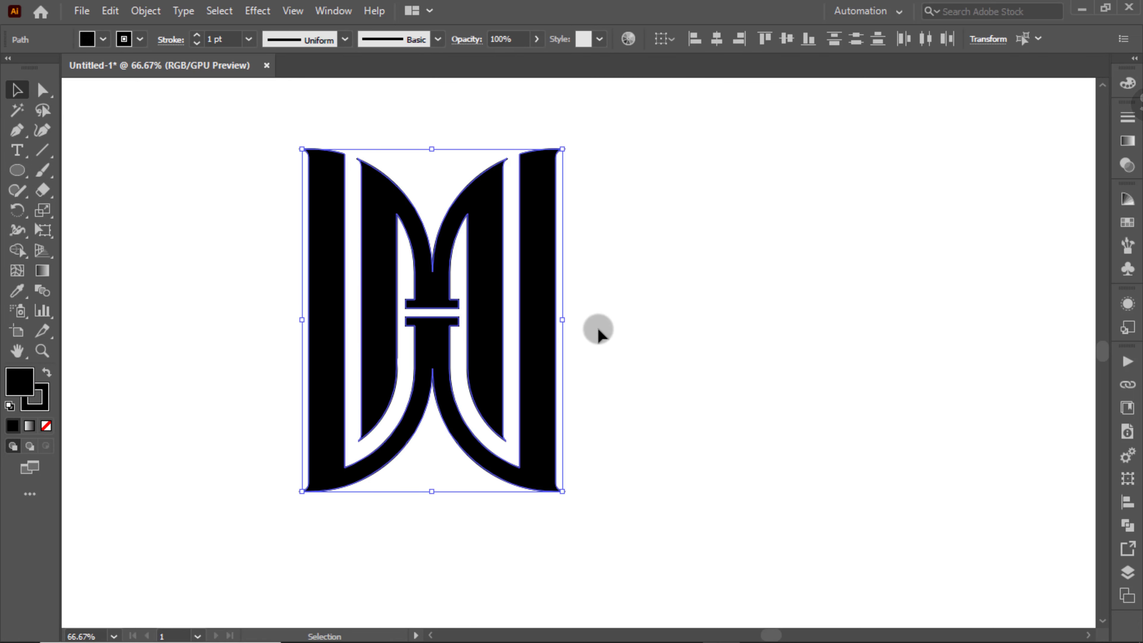
{"action": "left_click", "coordinate": [47, 402]}
{"action": "left_click", "coordinate": [46, 427]}
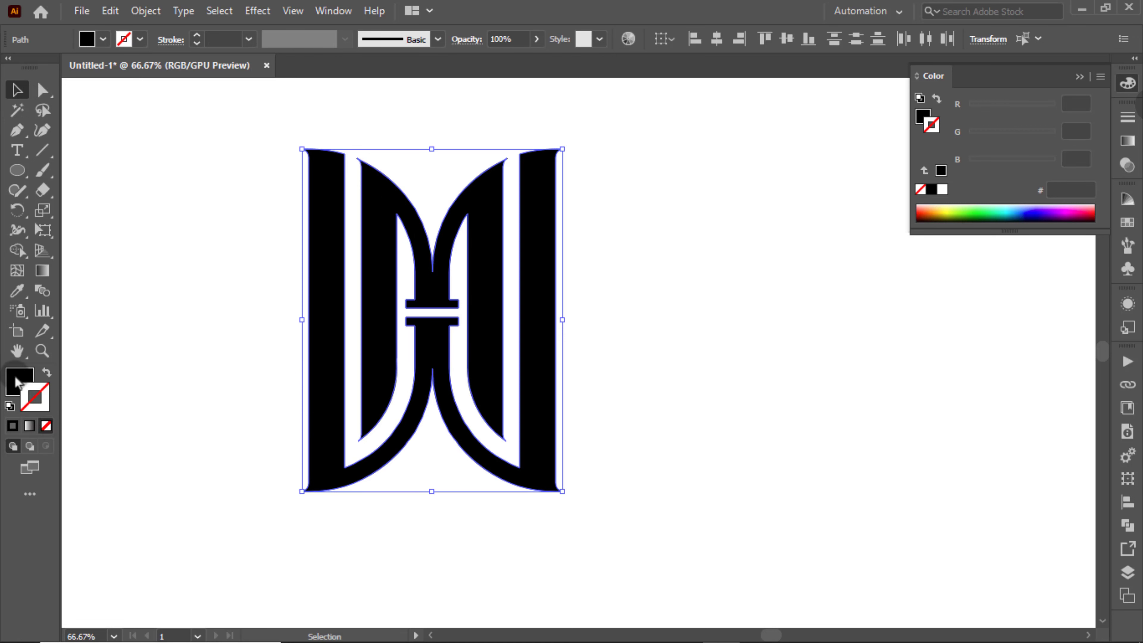
{"action": "left_click", "coordinate": [155, 321]}
Select all the logo shapes and group them into one object
{"action": "scroll", "coordinate": [378, 353], "scroll_direction": "down", "scroll_amount": 3}
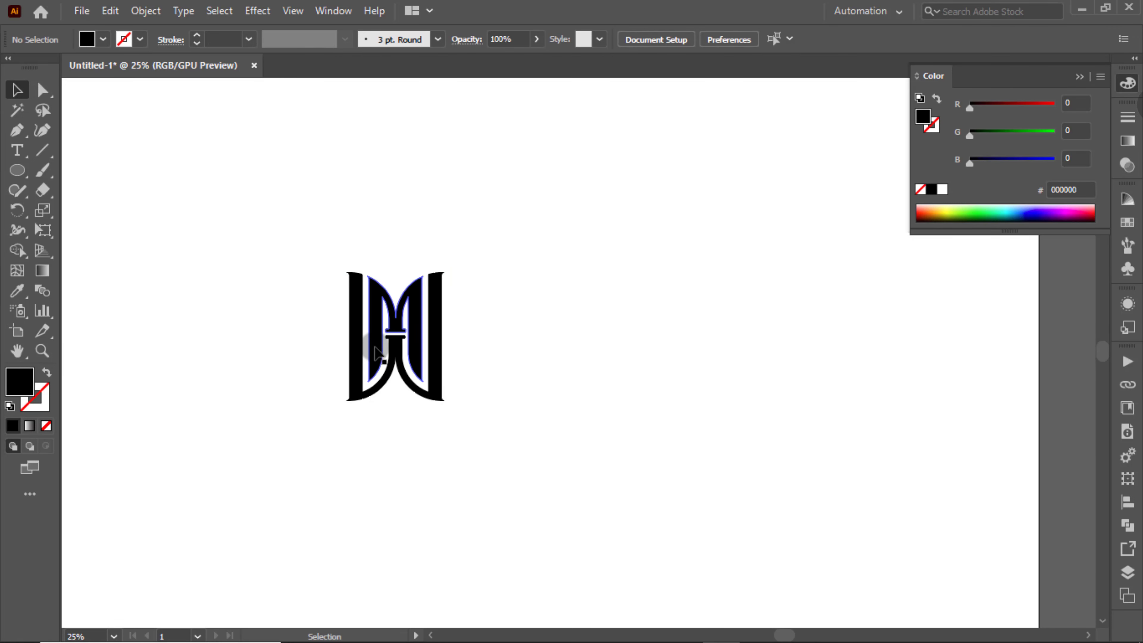
{"action": "scroll", "coordinate": [374, 349], "scroll_direction": "down", "scroll_amount": 2}
{"action": "left_click_drag", "start_coordinate": [458, 356], "coordinate": [606, 371]}
{"action": "right_click", "coordinate": [586, 350]}
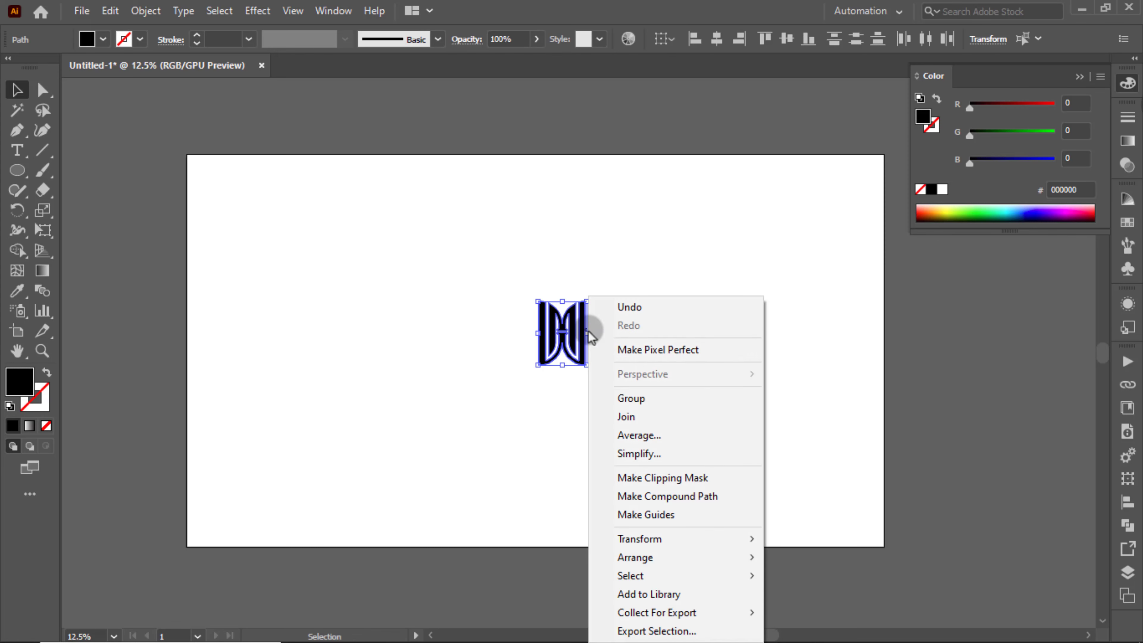
{"action": "left_click", "coordinate": [631, 399]}
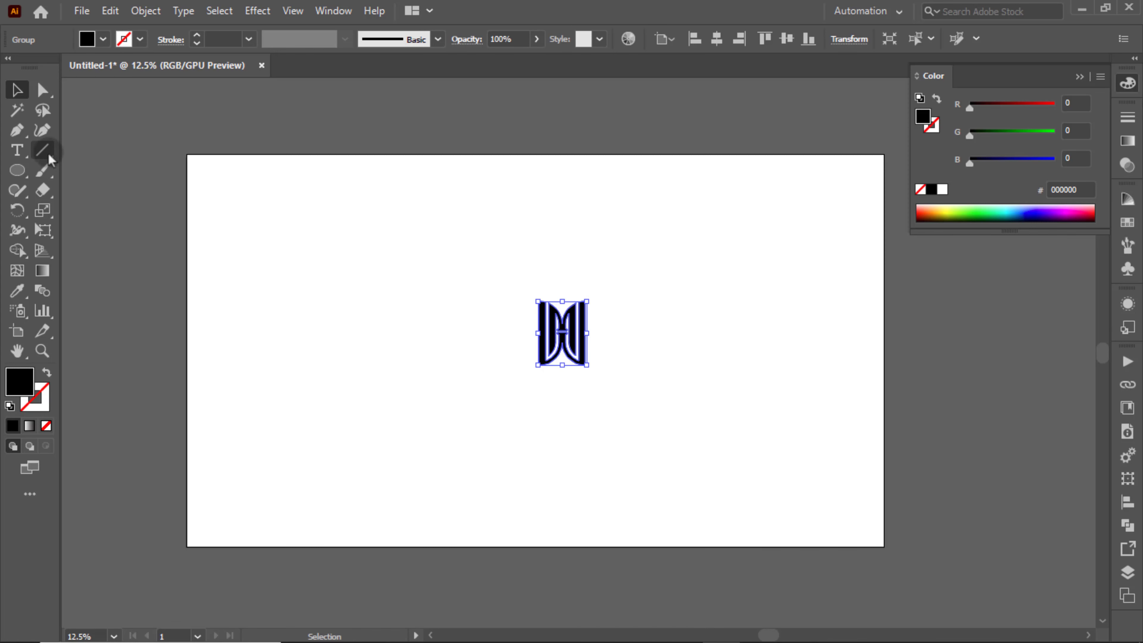
Draw a black rectangle covering the whole artboard and send it to the back behind the logo
{"action": "left_click", "coordinate": [27, 175]}
{"action": "left_click", "coordinate": [69, 171]}
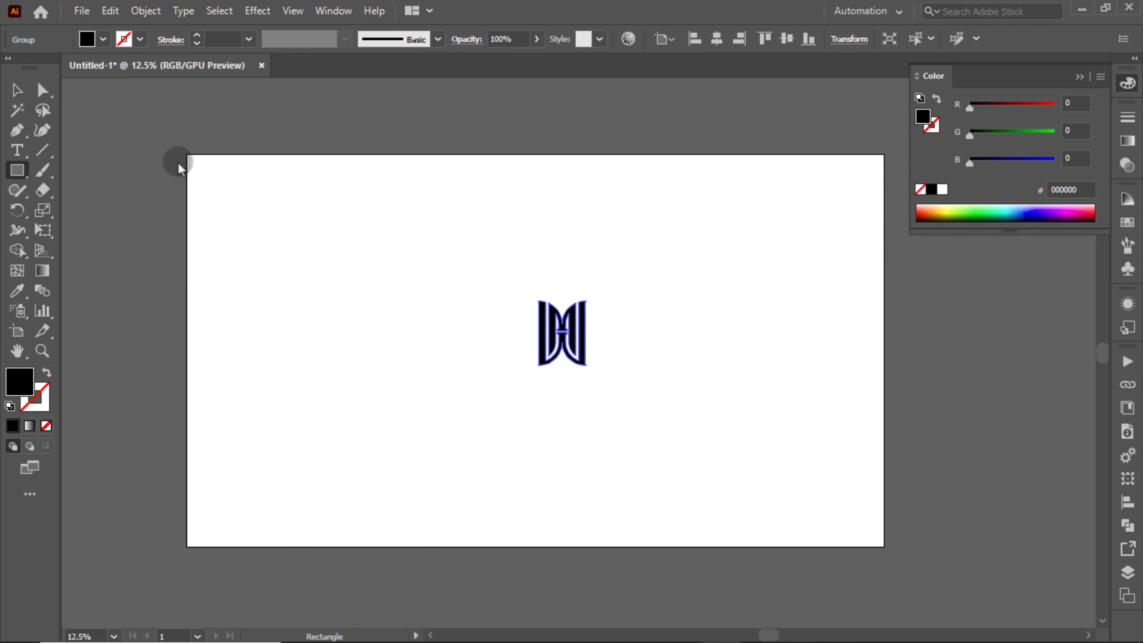
{"action": "left_click_drag", "start_coordinate": [186, 156], "coordinate": [884, 546]}
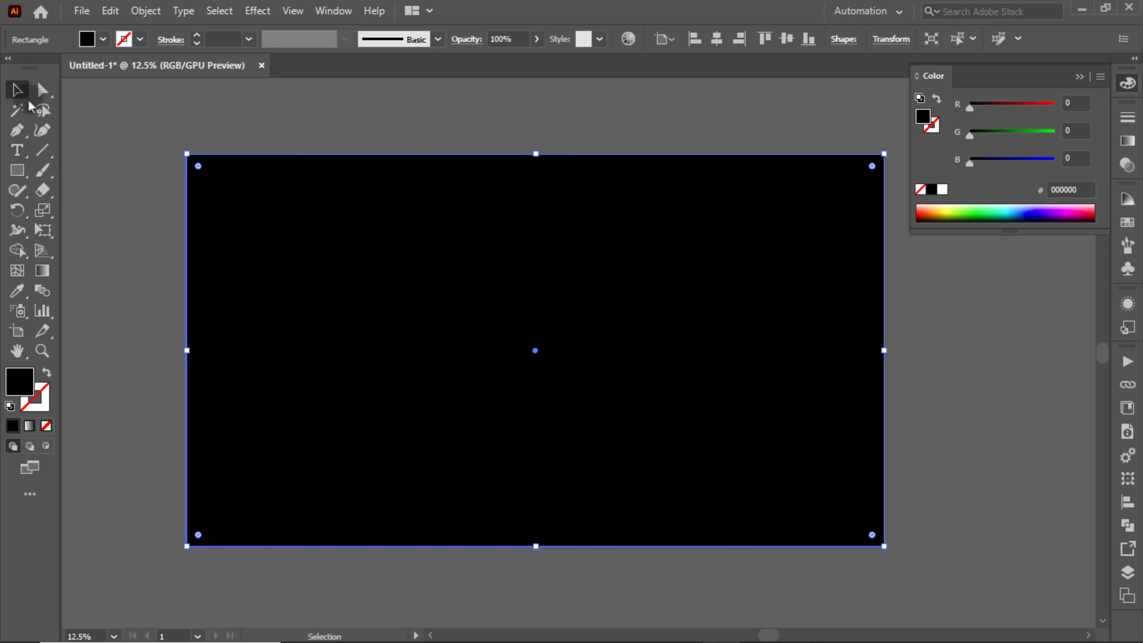
{"action": "right_click", "coordinate": [322, 237]}
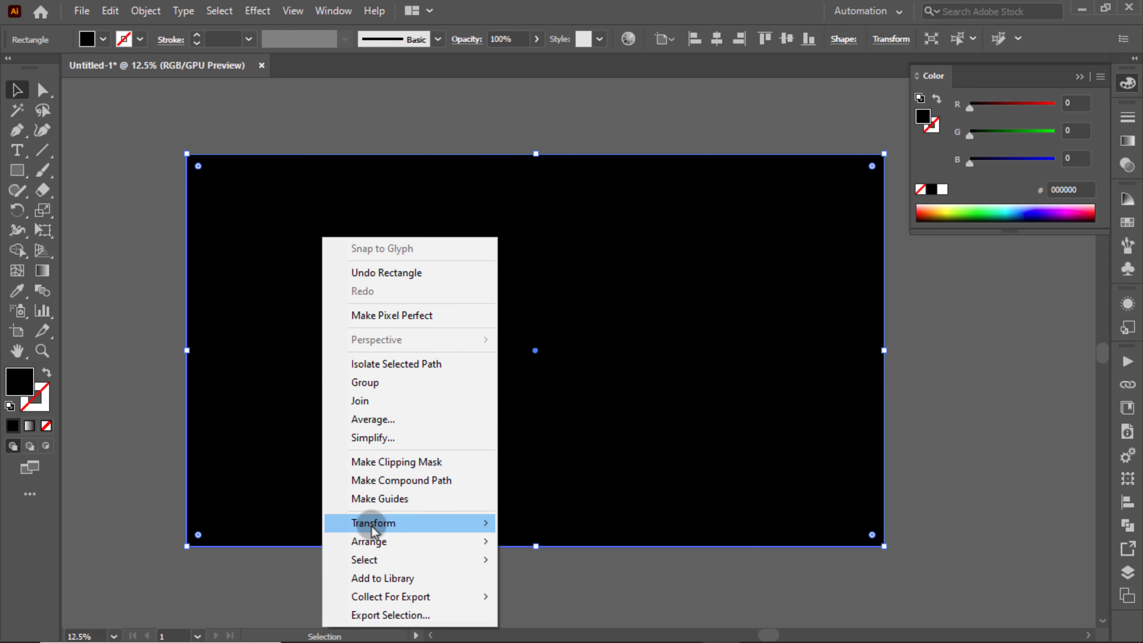
{"action": "mouse_move", "coordinate": [375, 543]}
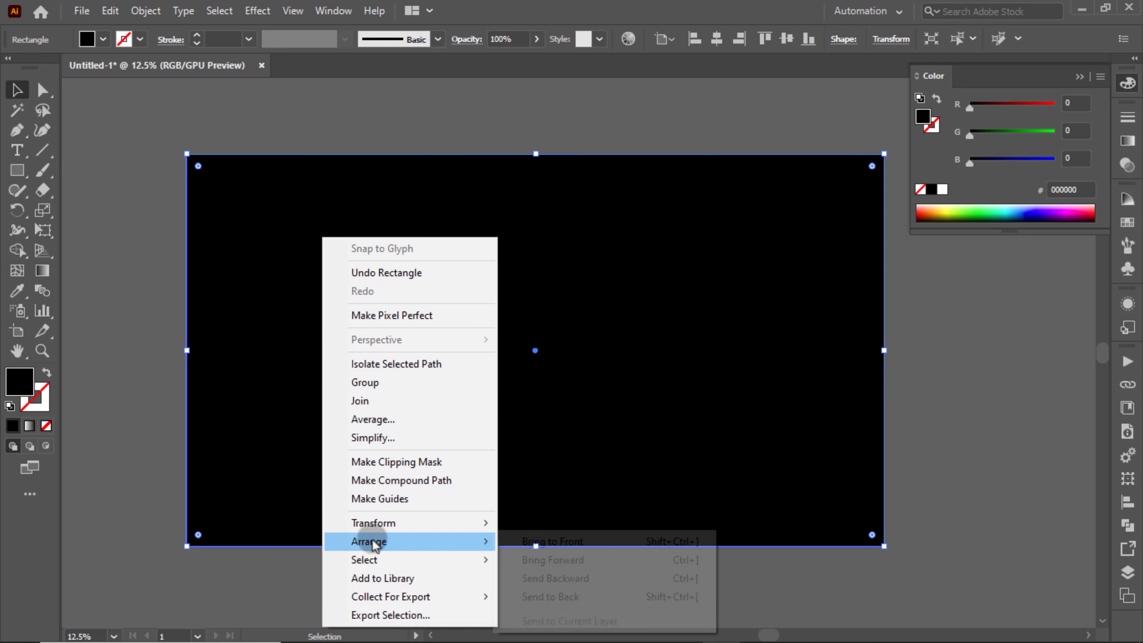
{"action": "left_click", "coordinate": [569, 596]}
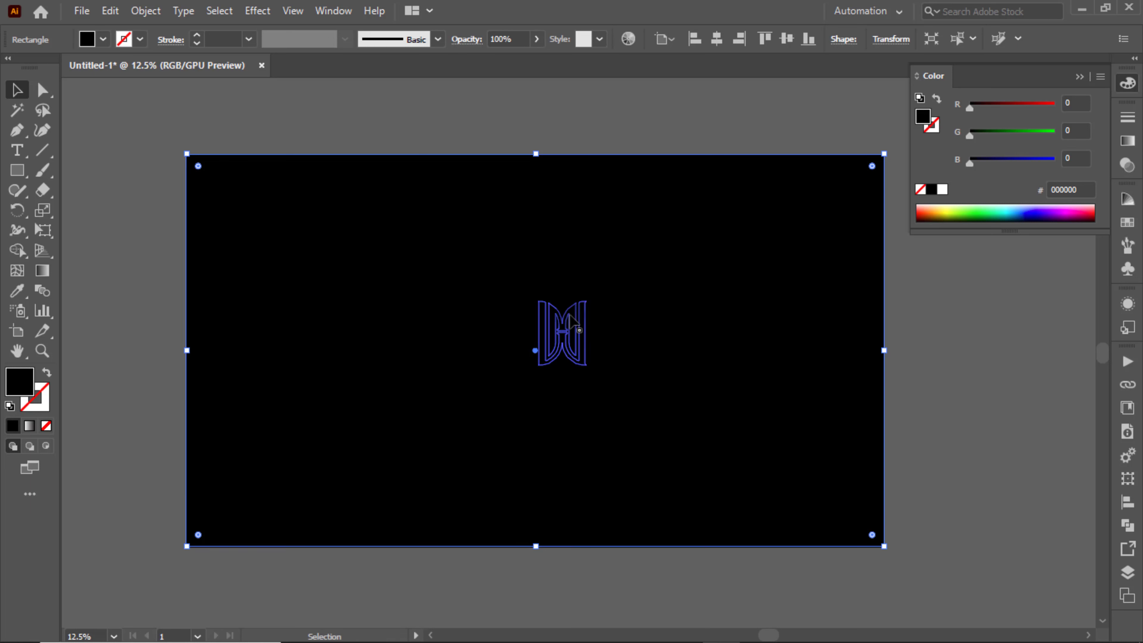
Change the logo group's fill to white (FFFFFF) so that it contrasts with the black background
{"action": "left_click", "coordinate": [576, 307]}
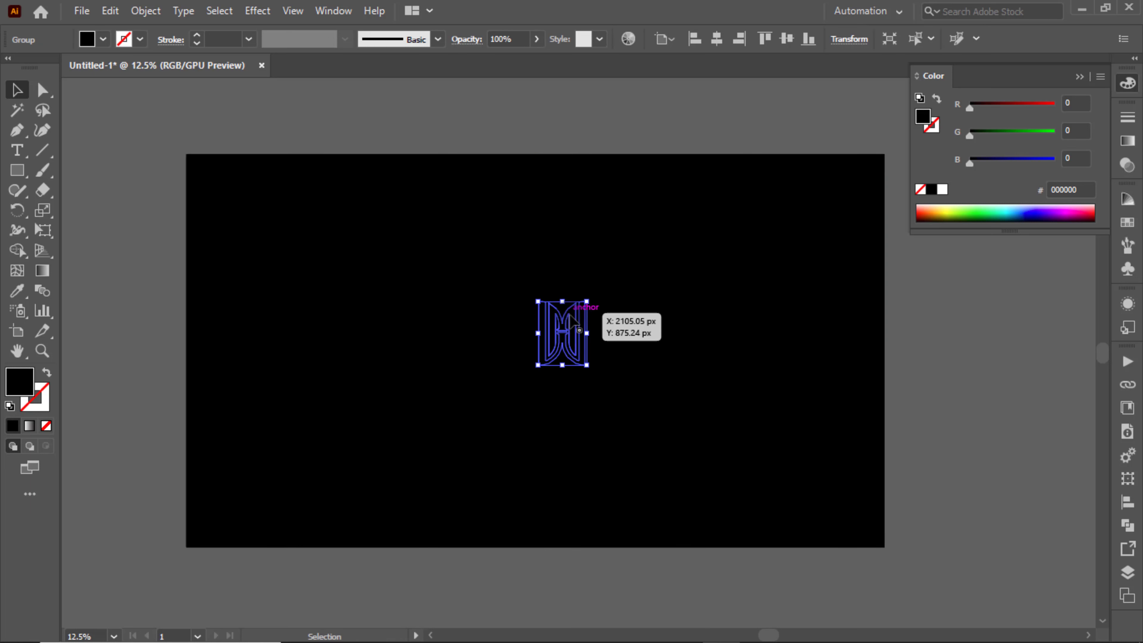
{"action": "left_click", "coordinate": [943, 190]}
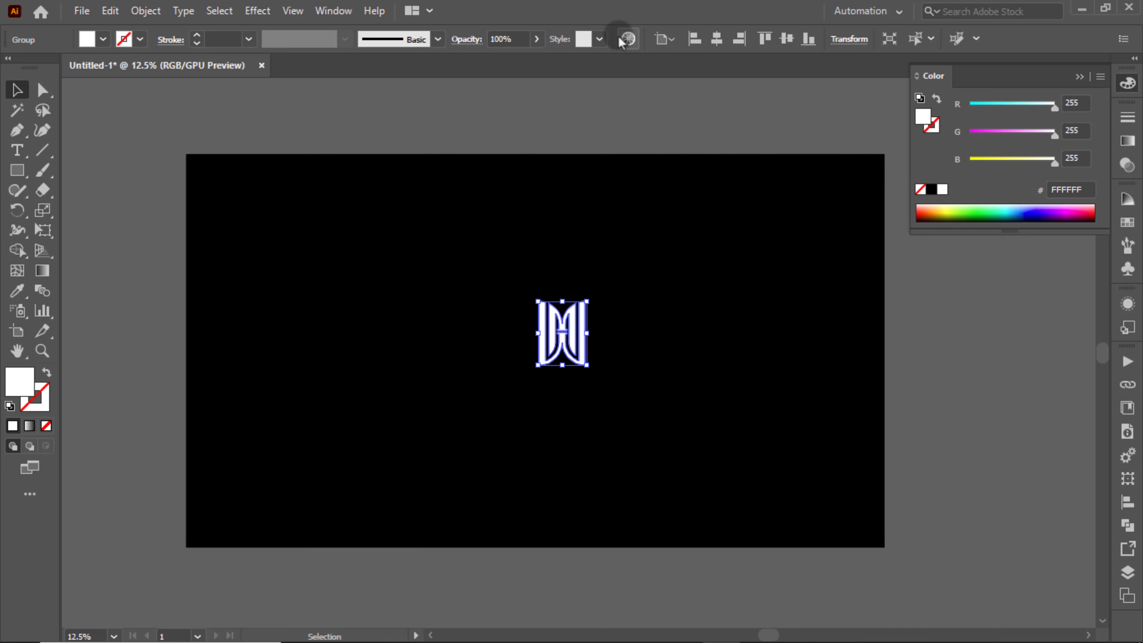
Centre the white logo on the artboard and enlarge it proportionally about its centre to about three times its size
{"action": "left_click", "coordinate": [715, 41]}
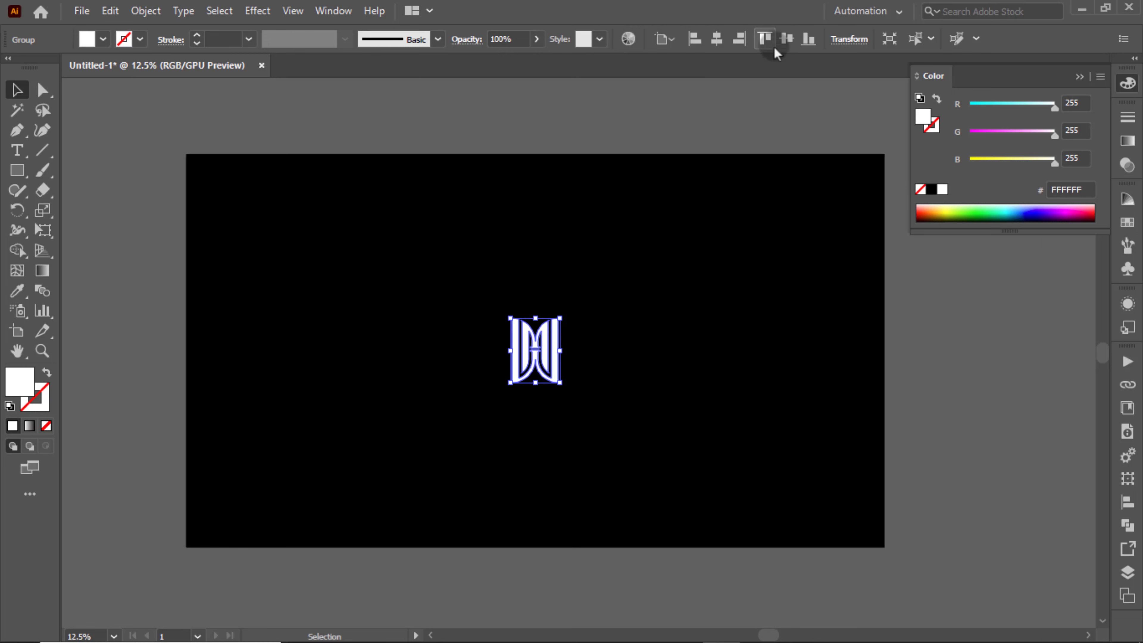
{"action": "left_click_drag", "start_coordinate": [561, 351], "coordinate": [613, 356]}
{"action": "left_click", "coordinate": [552, 121]}
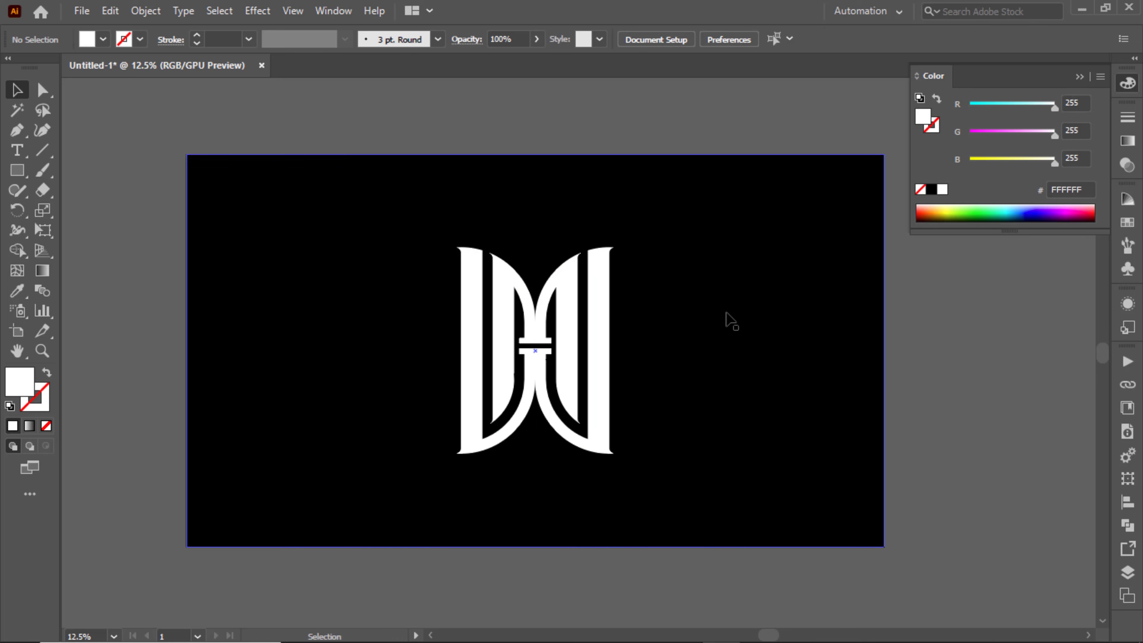